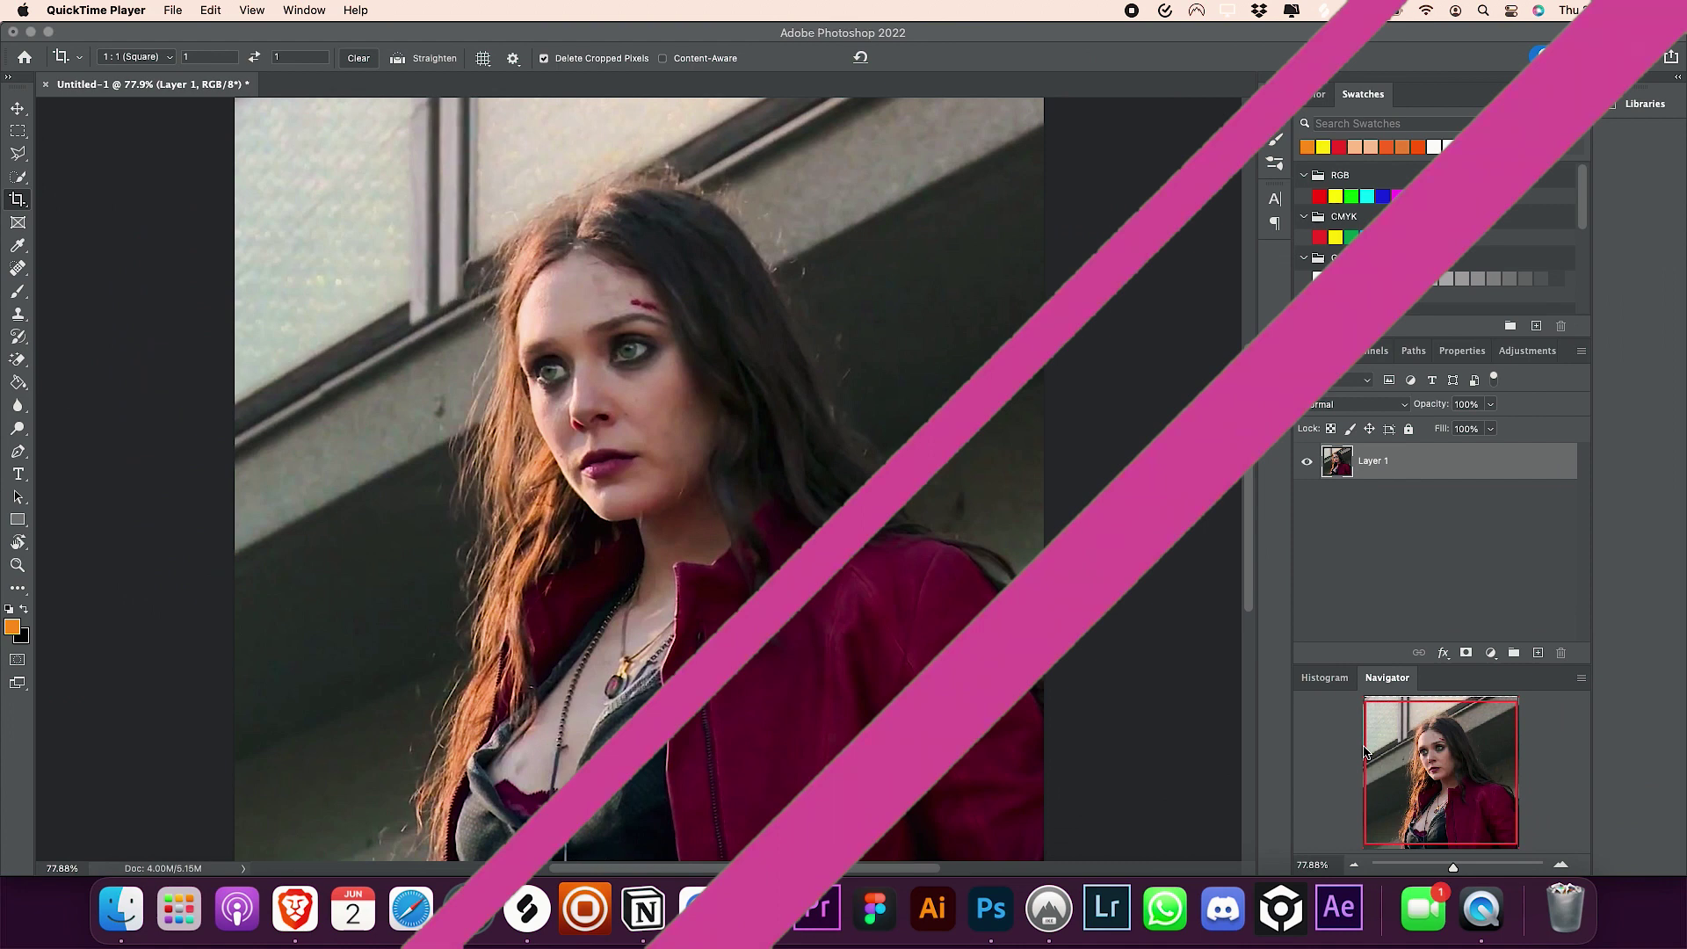
Zoom in on the face, add an empty layer above the photo, and choose the Polygonal Lasso
{"action": "left_click_drag", "start_coordinate": [1458, 862], "coordinate": [1461, 866]}
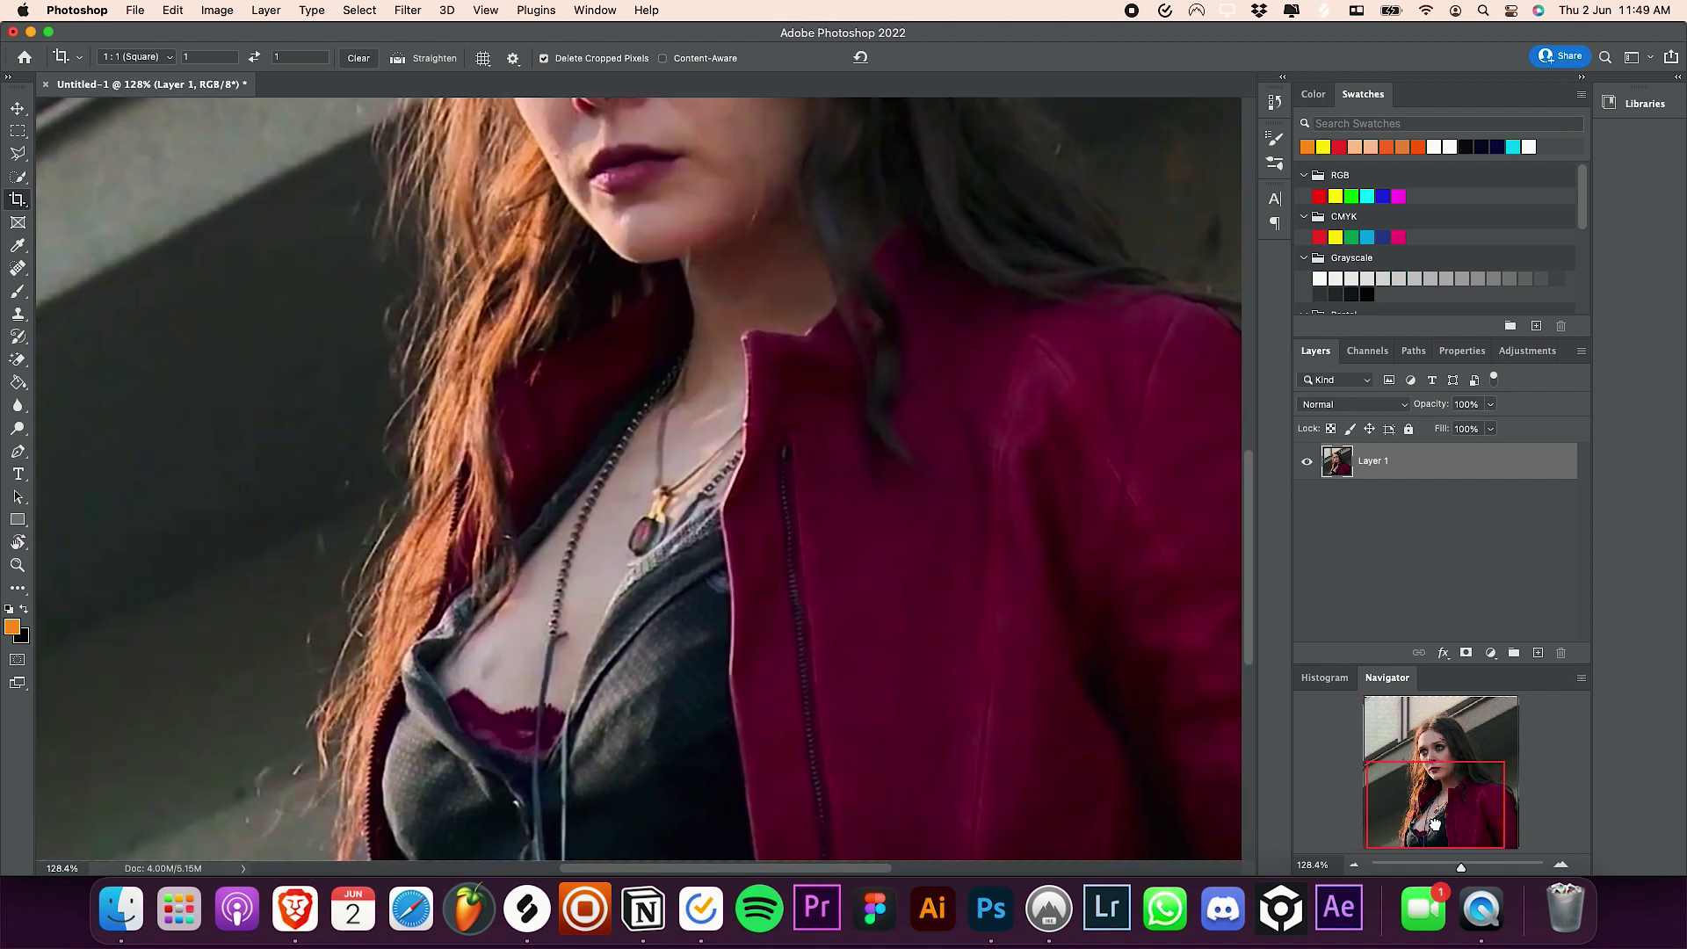
{"action": "left_click_drag", "start_coordinate": [1442, 791], "coordinate": [1429, 775]}
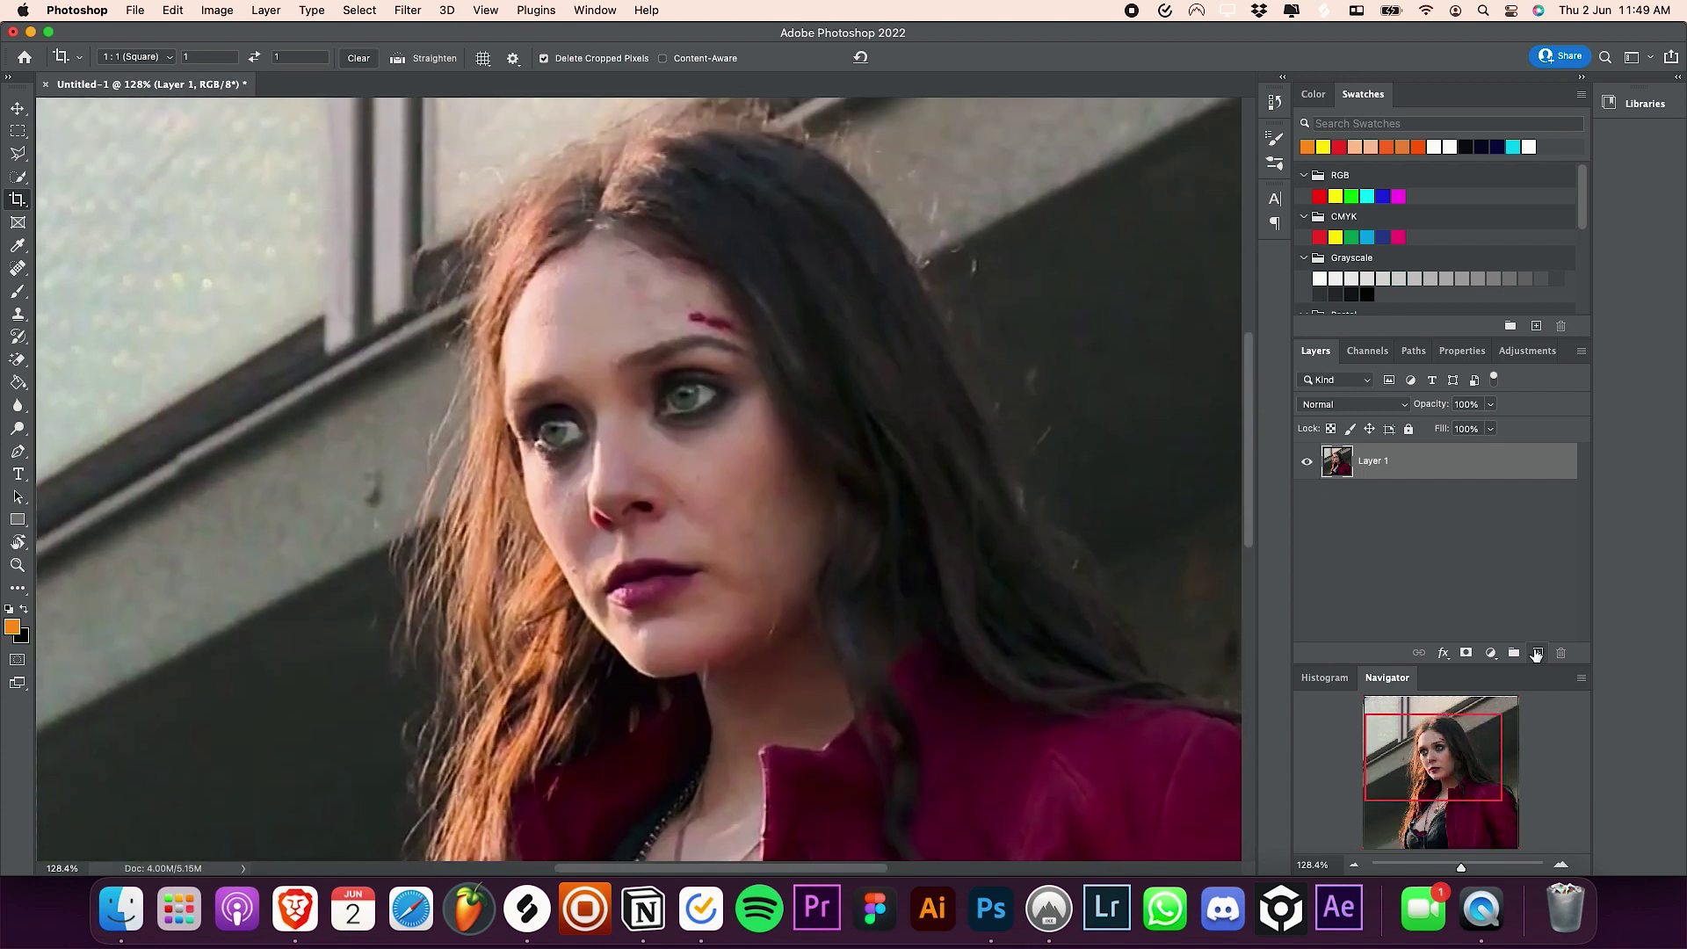
{"action": "left_click", "coordinate": [1538, 654]}
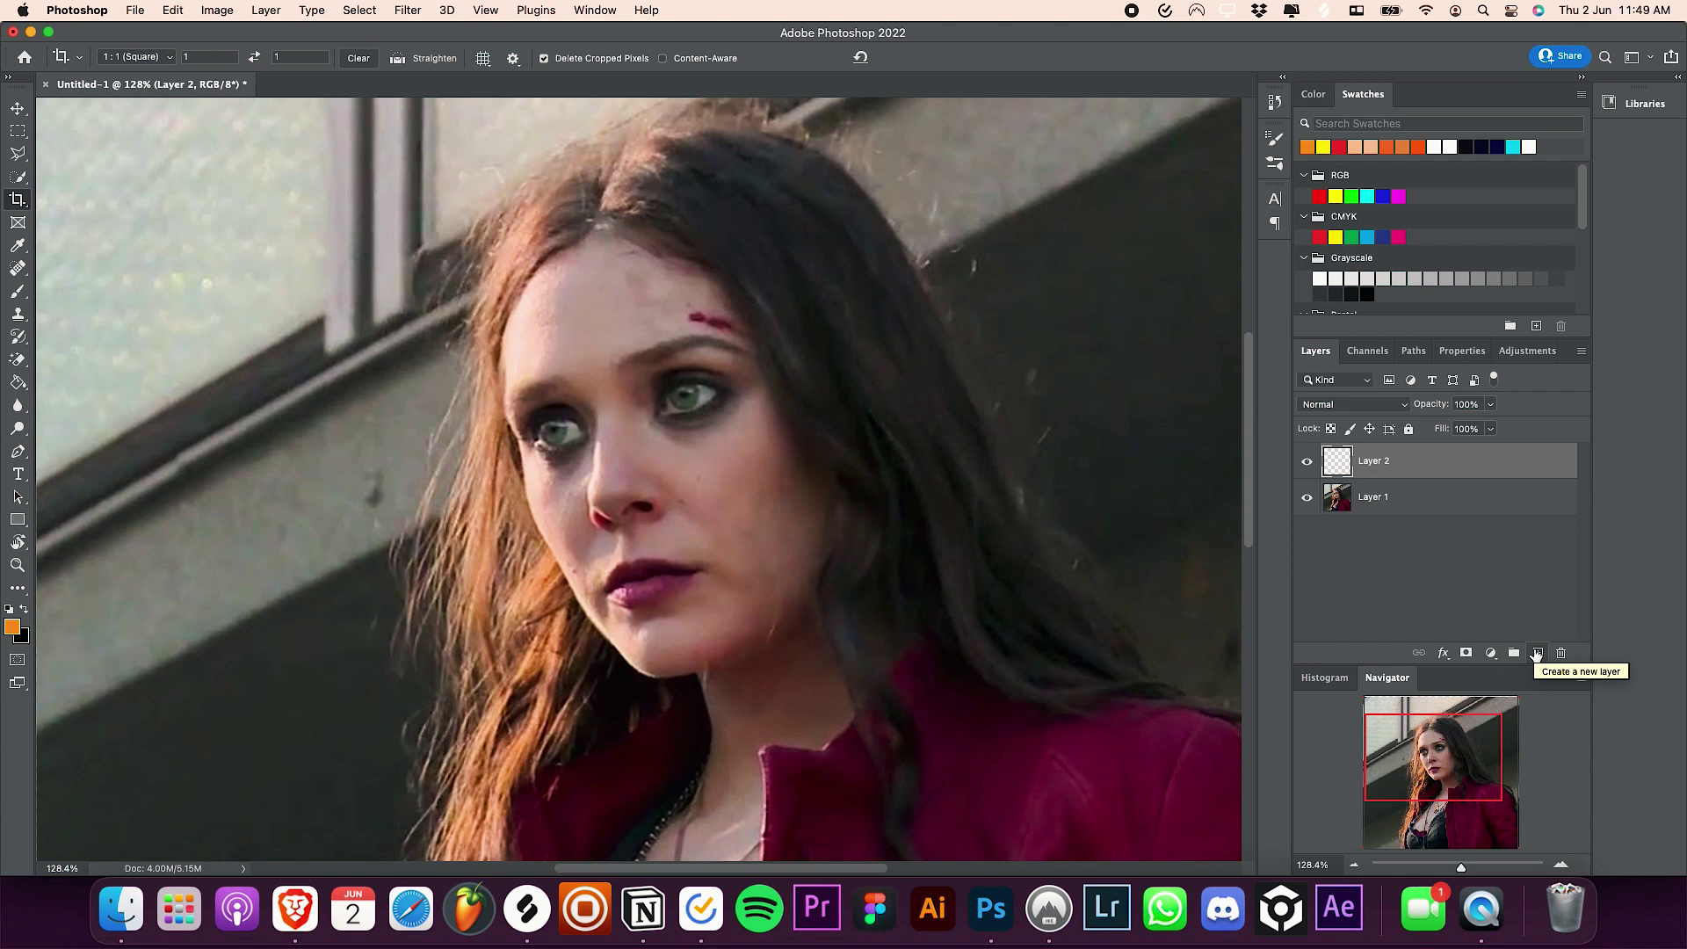
{"action": "left_click", "coordinate": [20, 155]}
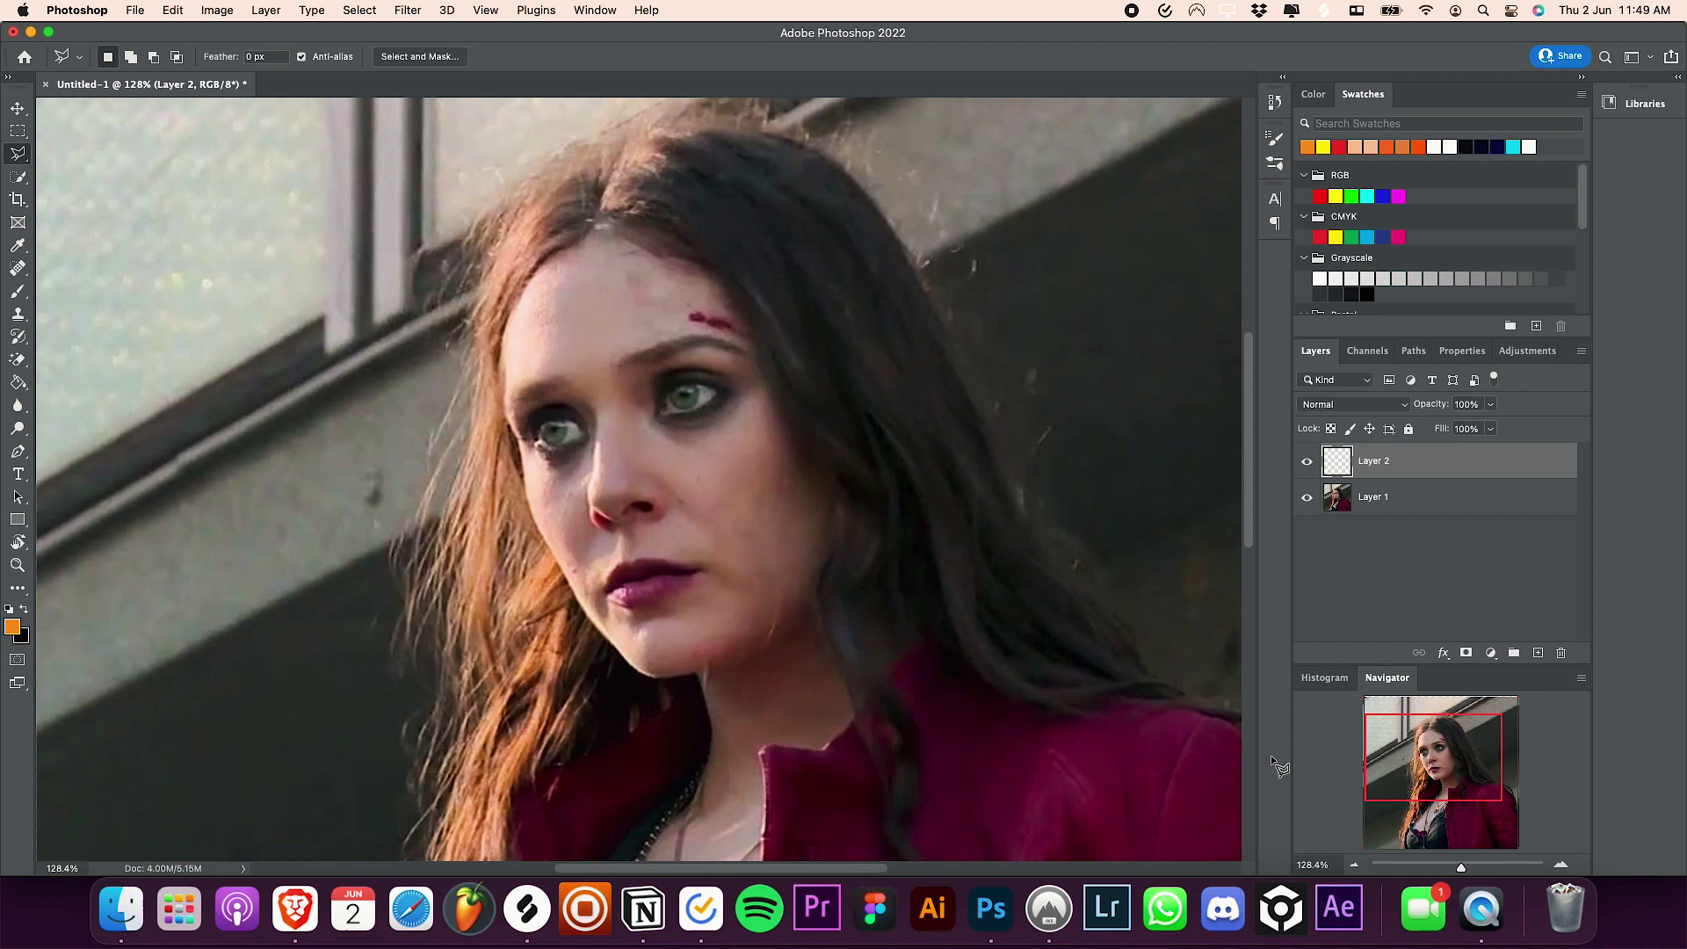
{"action": "scroll", "coordinate": [703, 644], "scroll_direction": "up", "scroll_amount": 5}
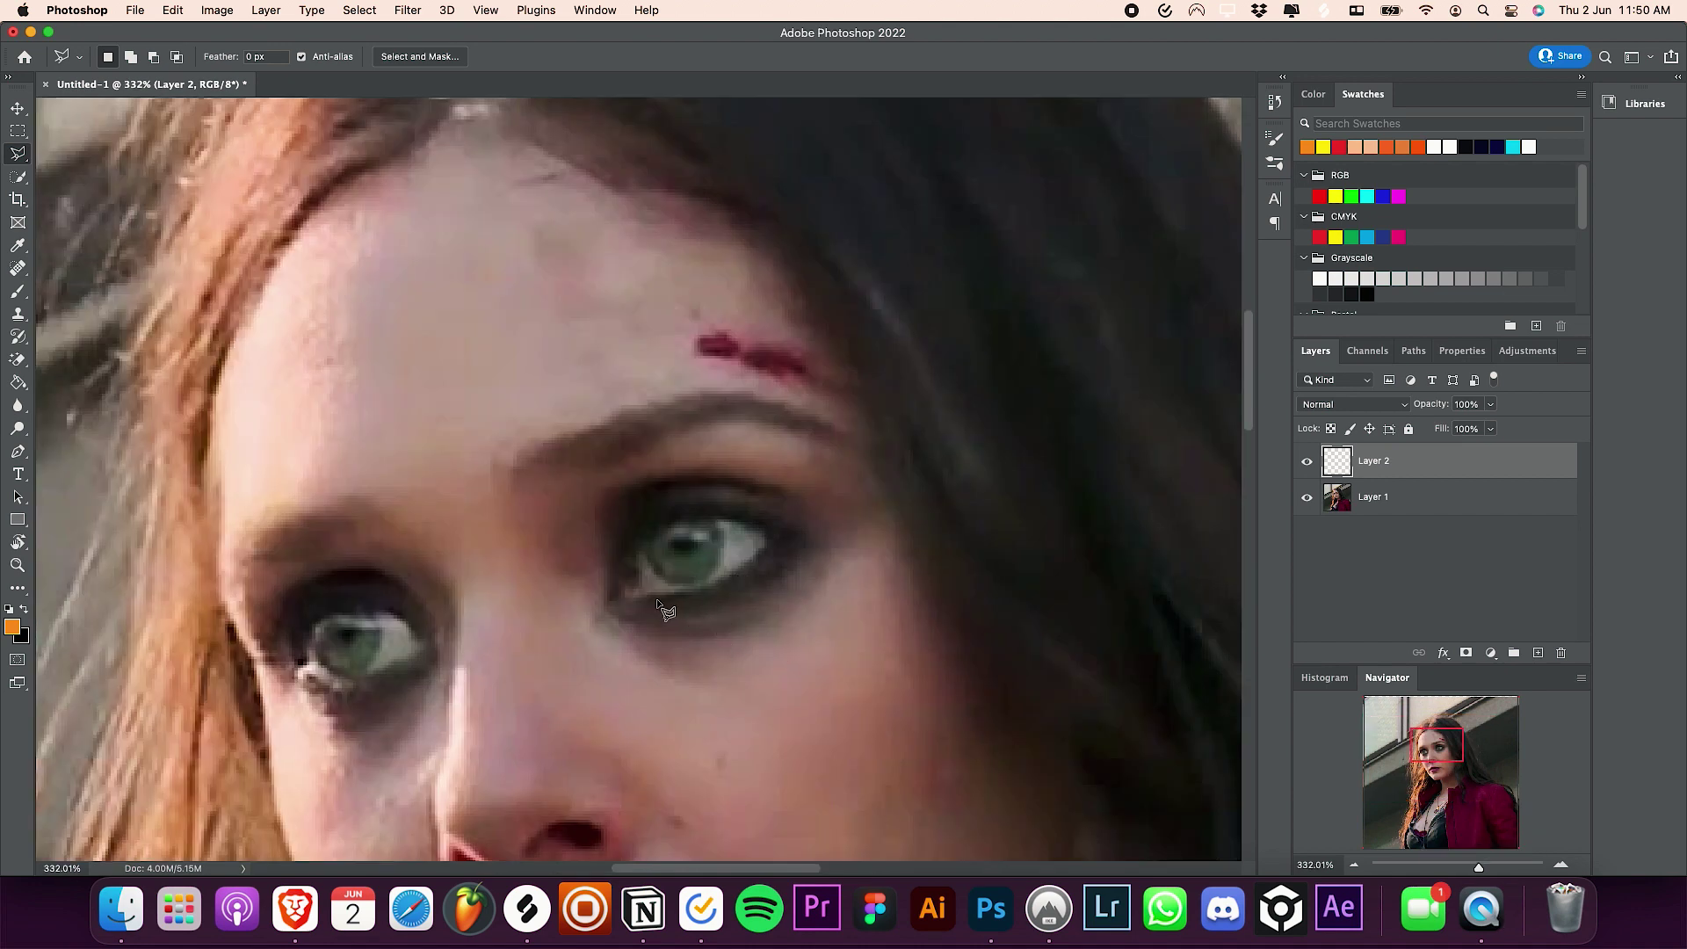
Trace a polygonal lasso selection around the right eye, along the upper lid and underneath
{"action": "left_click", "coordinate": [611, 597]}
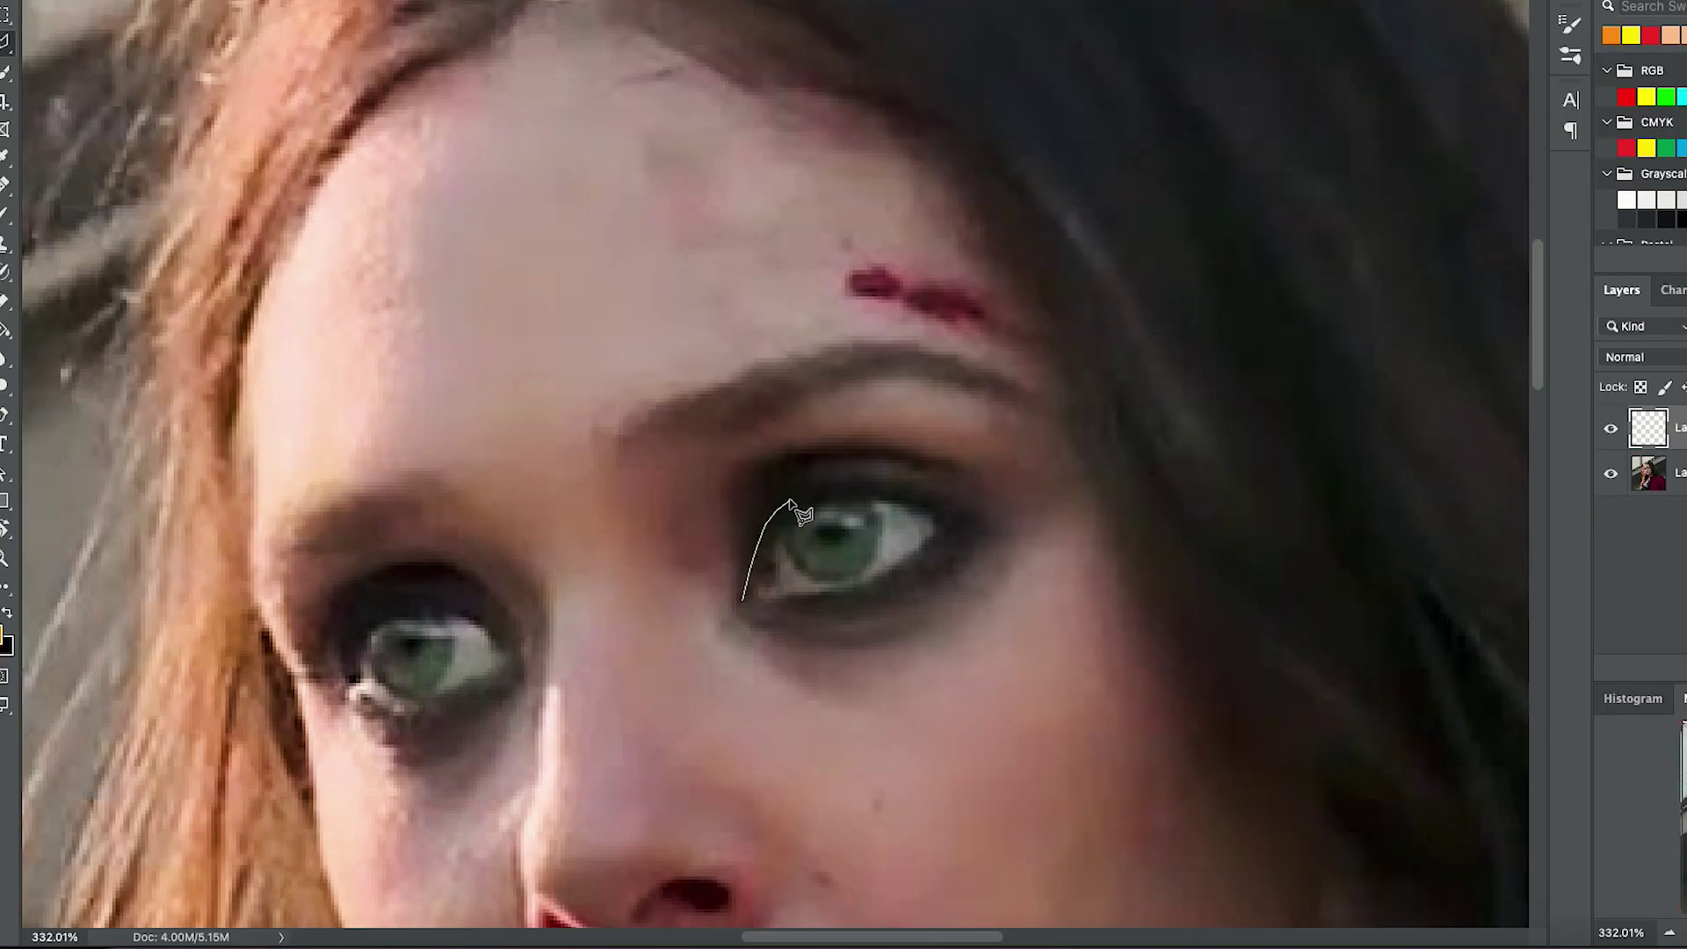
{"action": "mouse_move", "coordinate": [790, 502]}
{"action": "left_mouse_down"}
{"action": "mouse_move", "coordinate": [896, 491]}
{"action": "mouse_move", "coordinate": [972, 528]}
{"action": "left_mouse_up"}
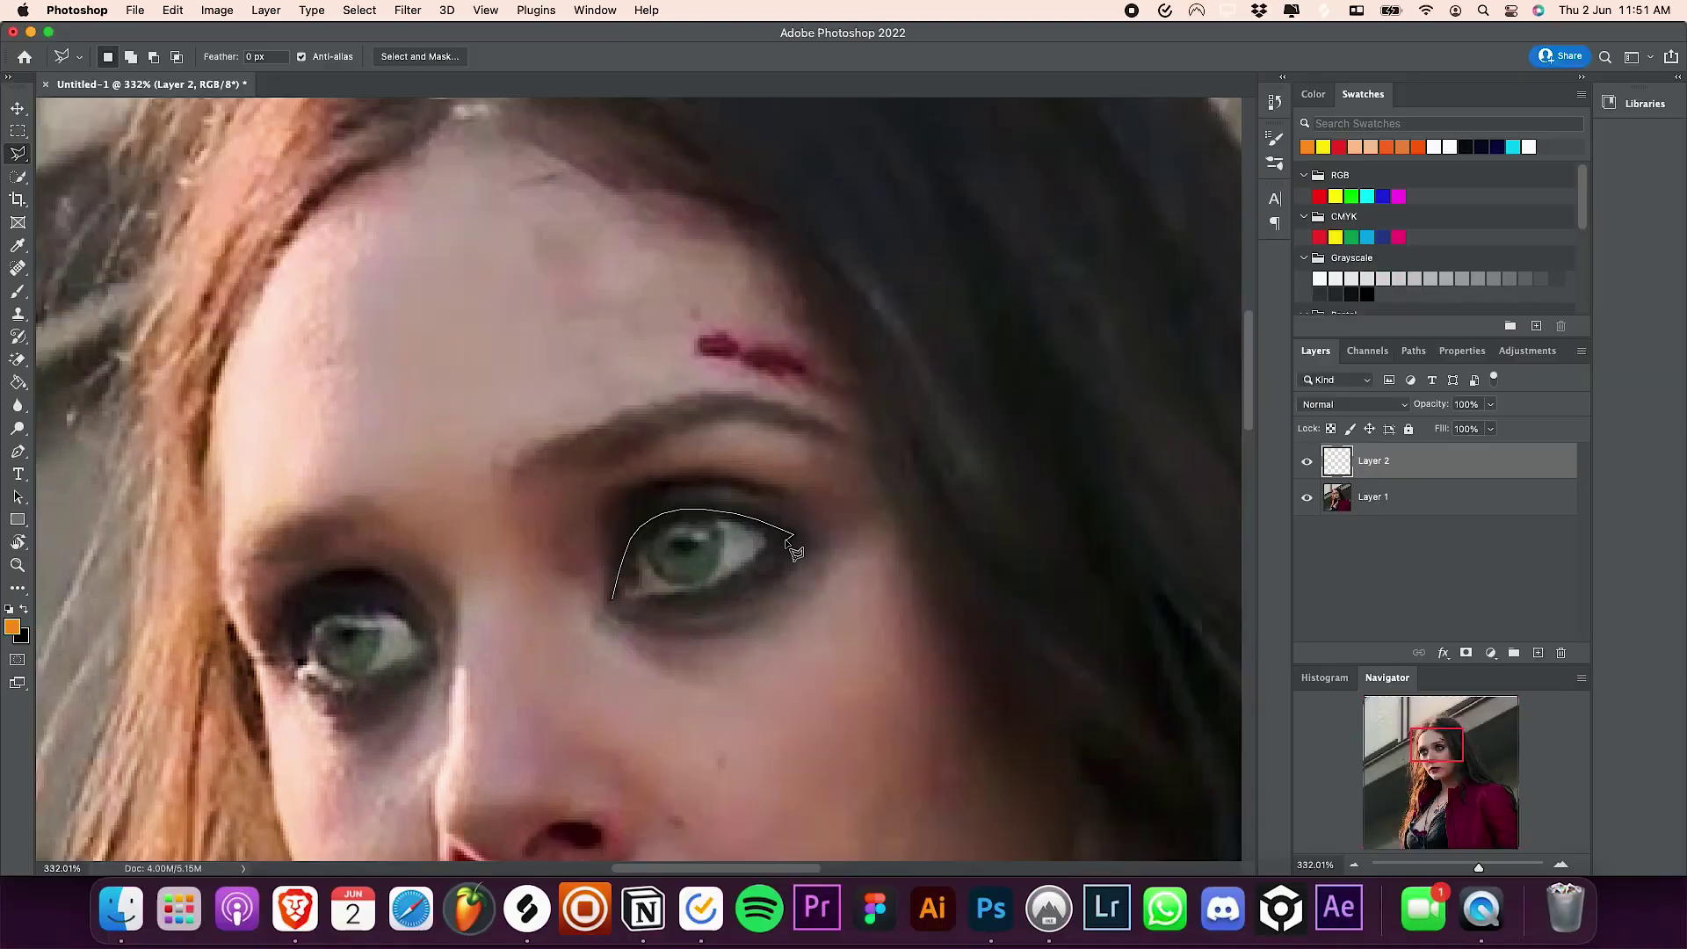
{"action": "mouse_move", "coordinate": [802, 544]}
{"action": "left_mouse_down"}
{"action": "mouse_move", "coordinate": [679, 609]}
{"action": "mouse_move", "coordinate": [617, 601]}
{"action": "left_mouse_up"}
Paint the selected right eye solid white with the brush
{"action": "key", "text": "b"}
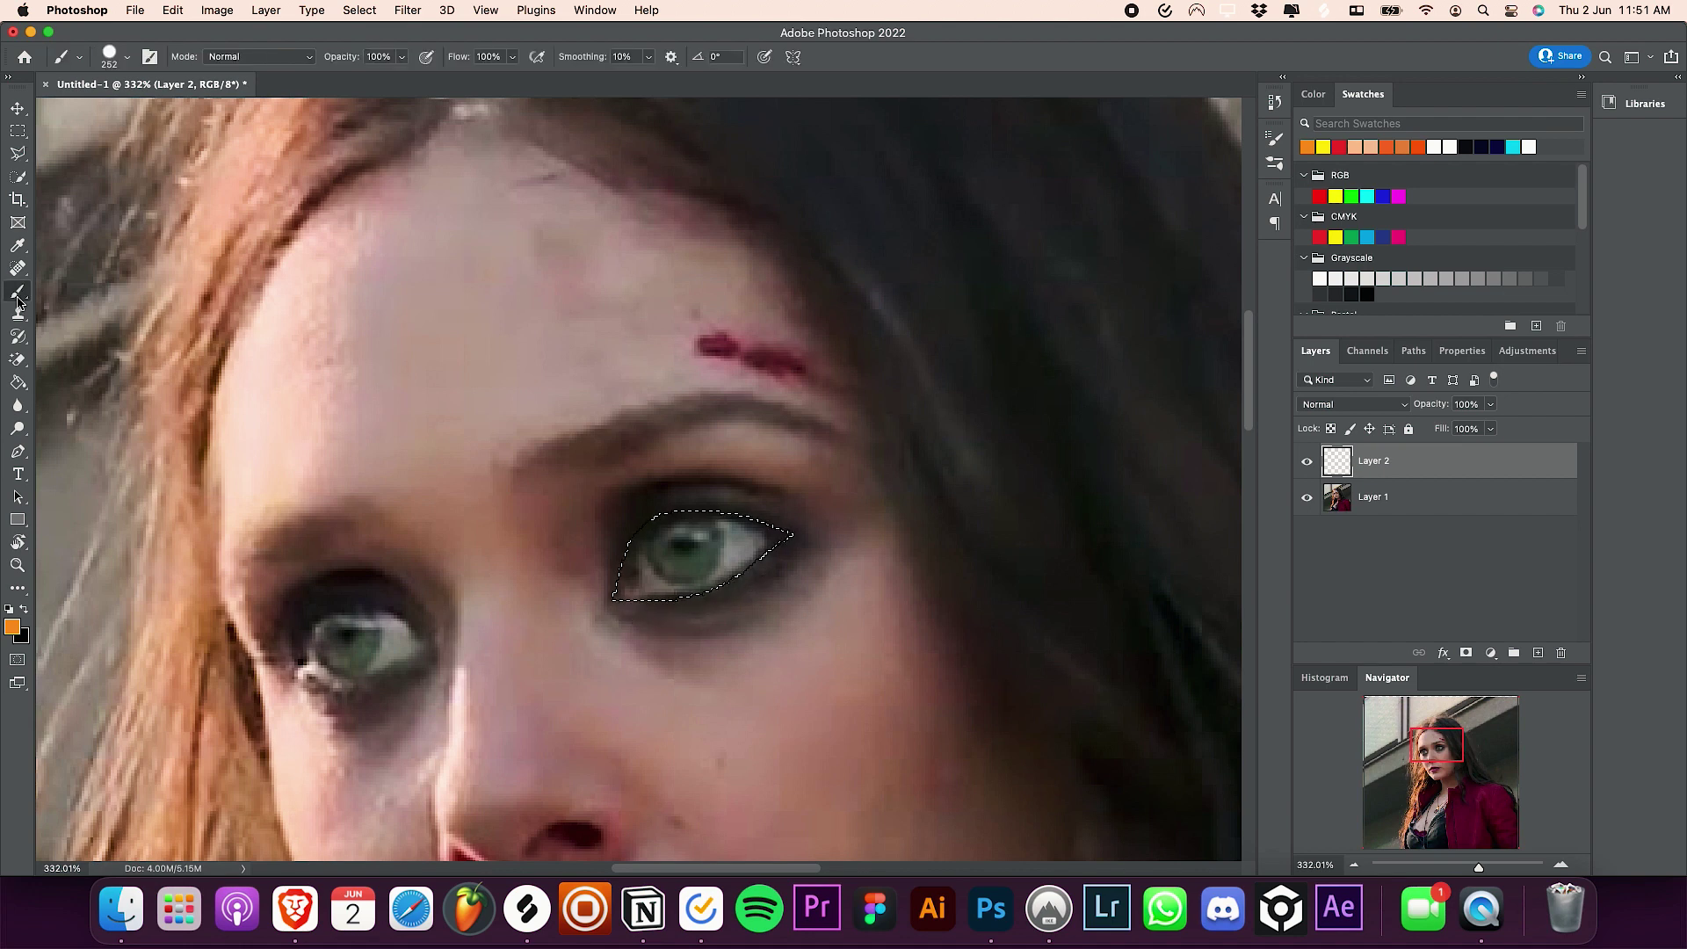
{"action": "left_click", "coordinate": [1435, 146]}
{"action": "left_click_drag", "start_coordinate": [922, 502], "coordinate": [987, 458]}
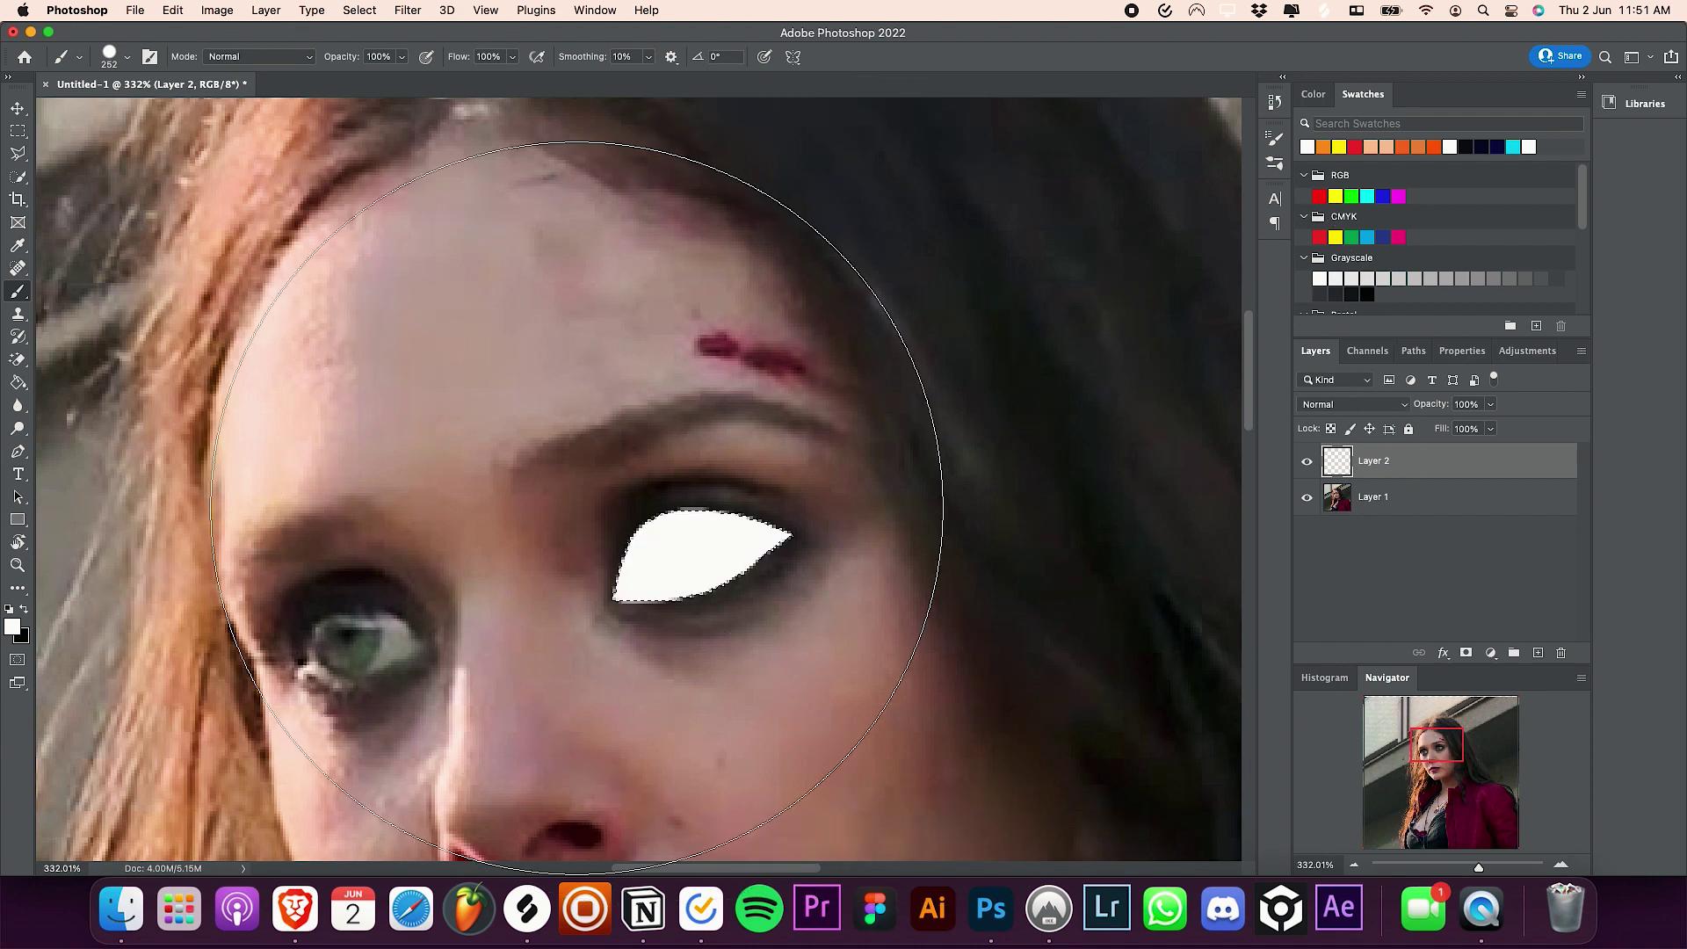
Lasso the left eye, fill it white, and fit the whole image on screen
{"action": "left_click", "coordinate": [19, 130]}
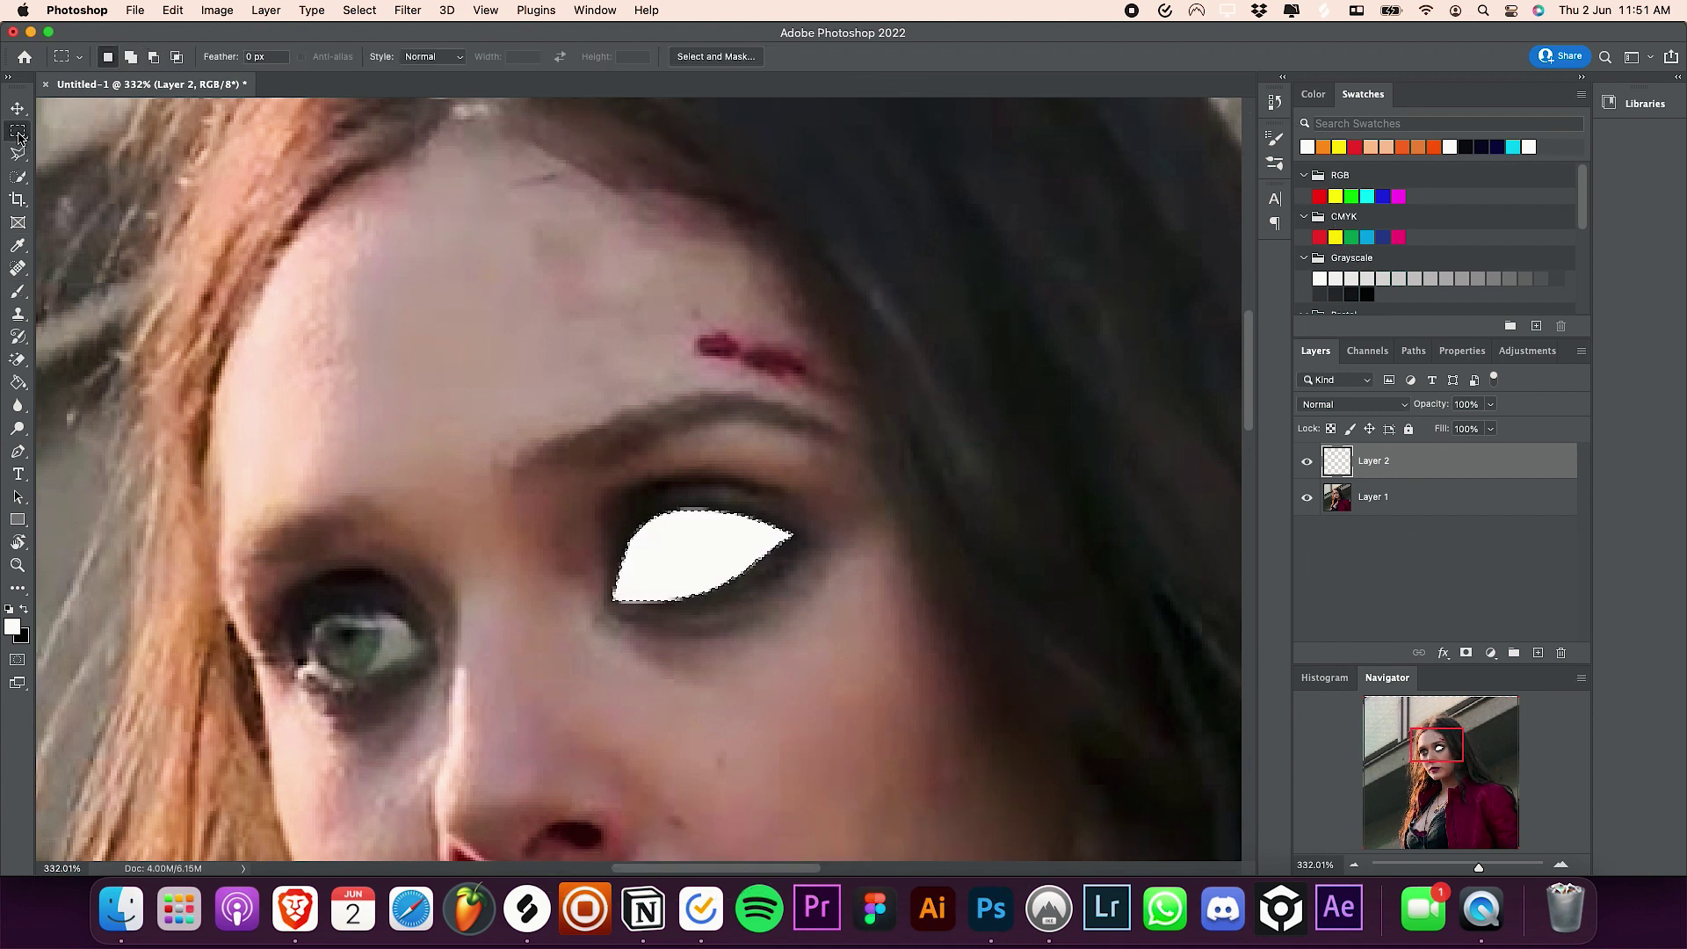
{"action": "scroll", "coordinate": [435, 402], "scroll_direction": "left", "scroll_amount": 5}
{"action": "scroll", "coordinate": [435, 402], "scroll_direction": "down", "scroll_amount": 3}
{"action": "key", "text": "l"}
{"action": "scroll", "coordinate": [723, 600], "scroll_direction": "up", "scroll_amount": 2}
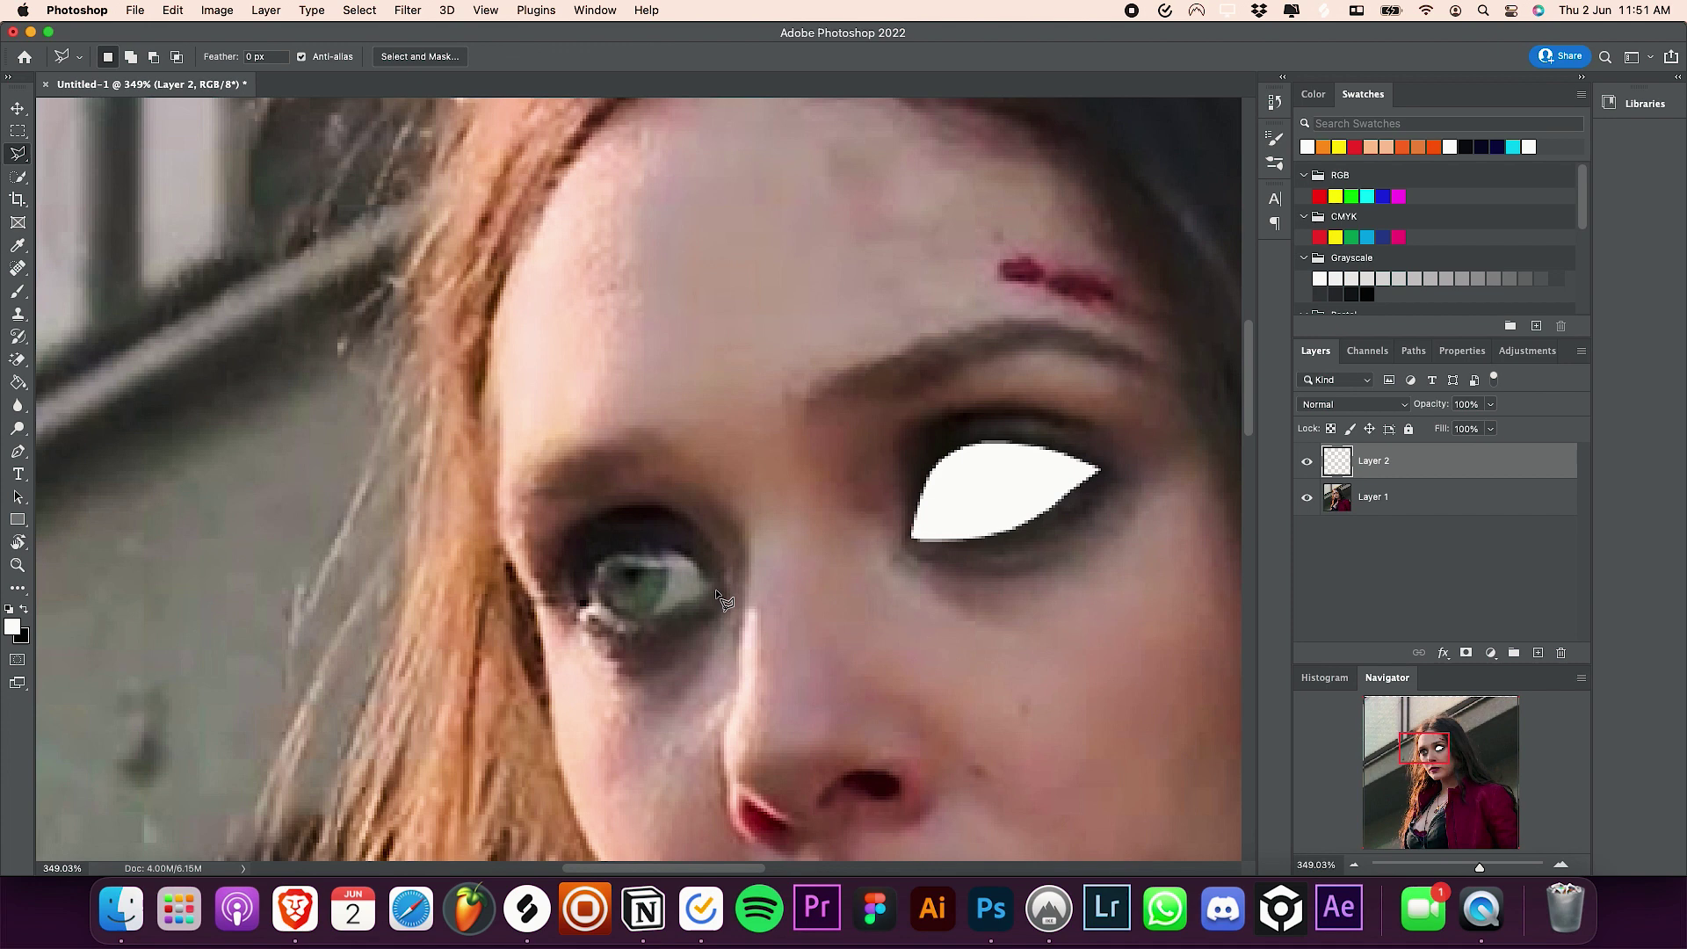
{"action": "mouse_move", "coordinate": [688, 555]}
{"action": "left_mouse_down"}
{"action": "mouse_move", "coordinate": [555, 583]}
{"action": "mouse_move", "coordinate": [574, 610]}
{"action": "mouse_move", "coordinate": [712, 596]}
{"action": "left_mouse_up"}
{"action": "key", "text": "b"}
{"action": "key", "text": "alt+BackSpace"}
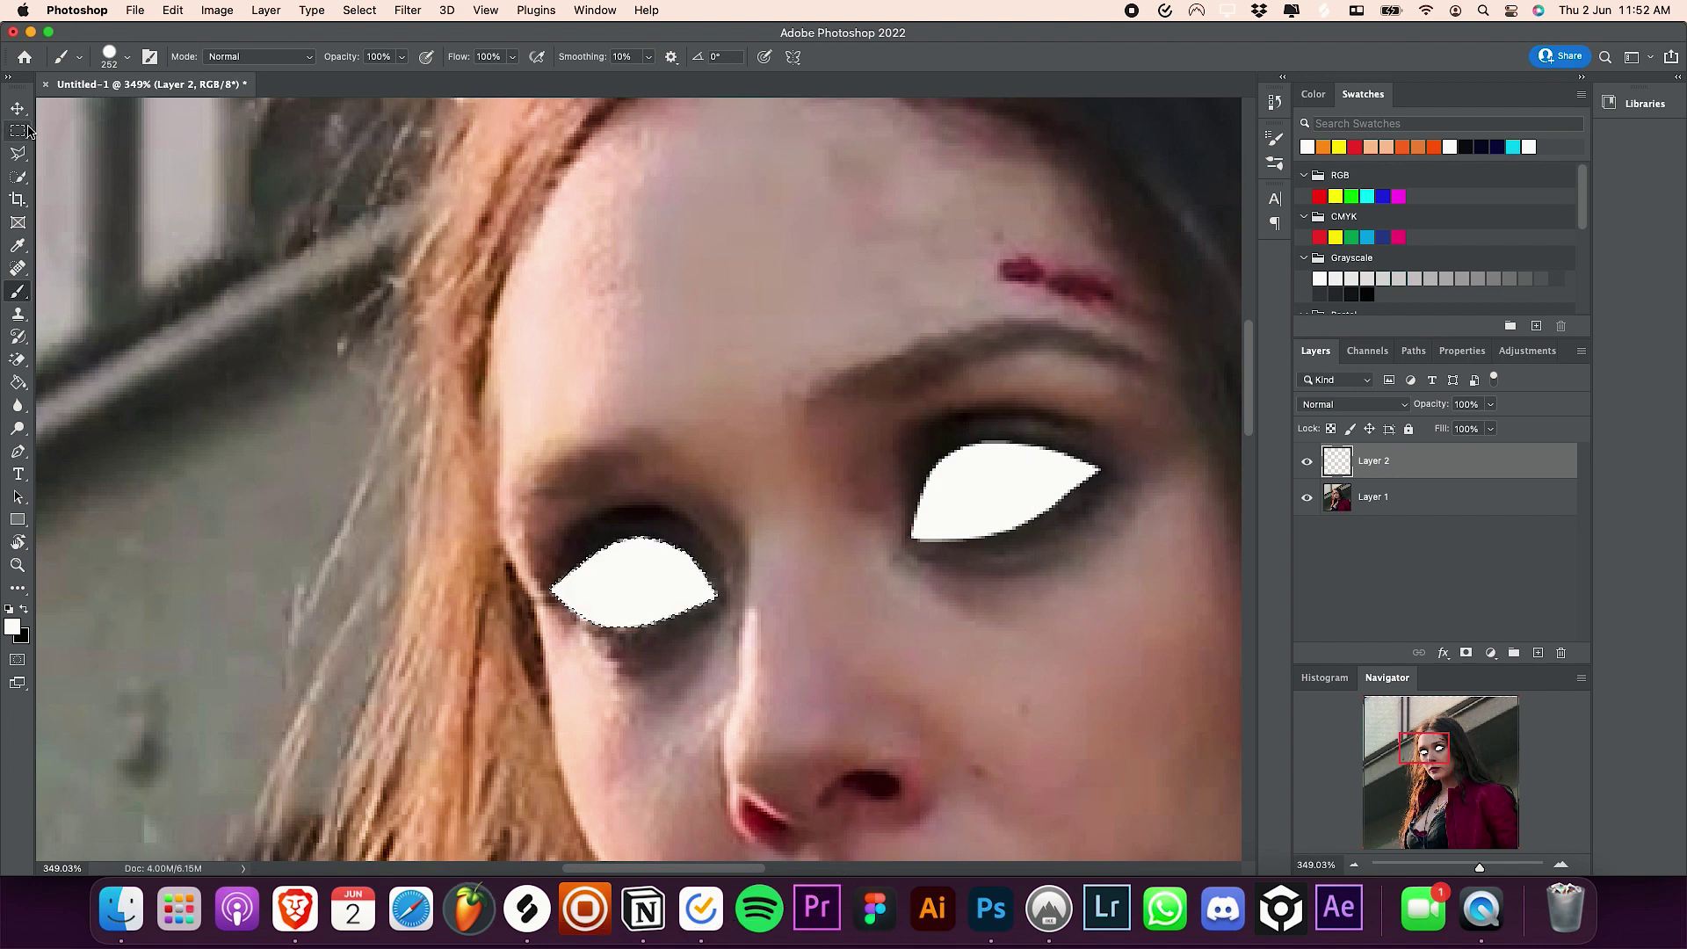
{"action": "left_click", "coordinate": [24, 127]}
{"action": "key", "text": "super+0"}
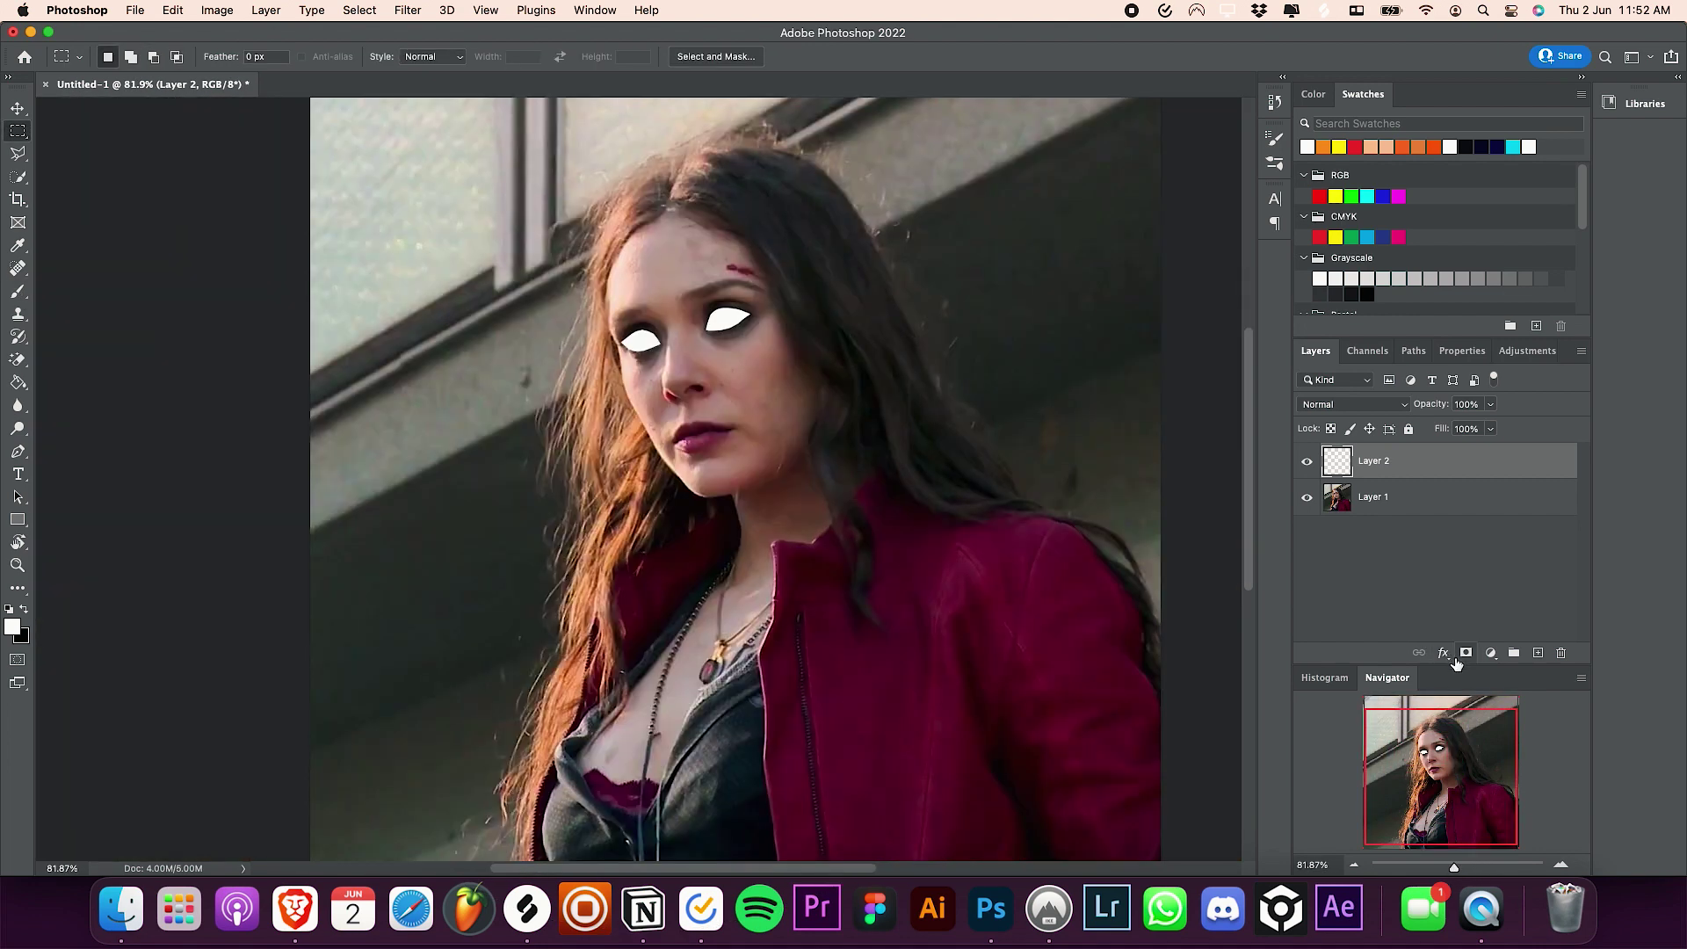
Give the eye layer a white Outer Glow with 57% opacity, 15% spread and 32 px size
{"action": "left_click", "coordinate": [1445, 655]}
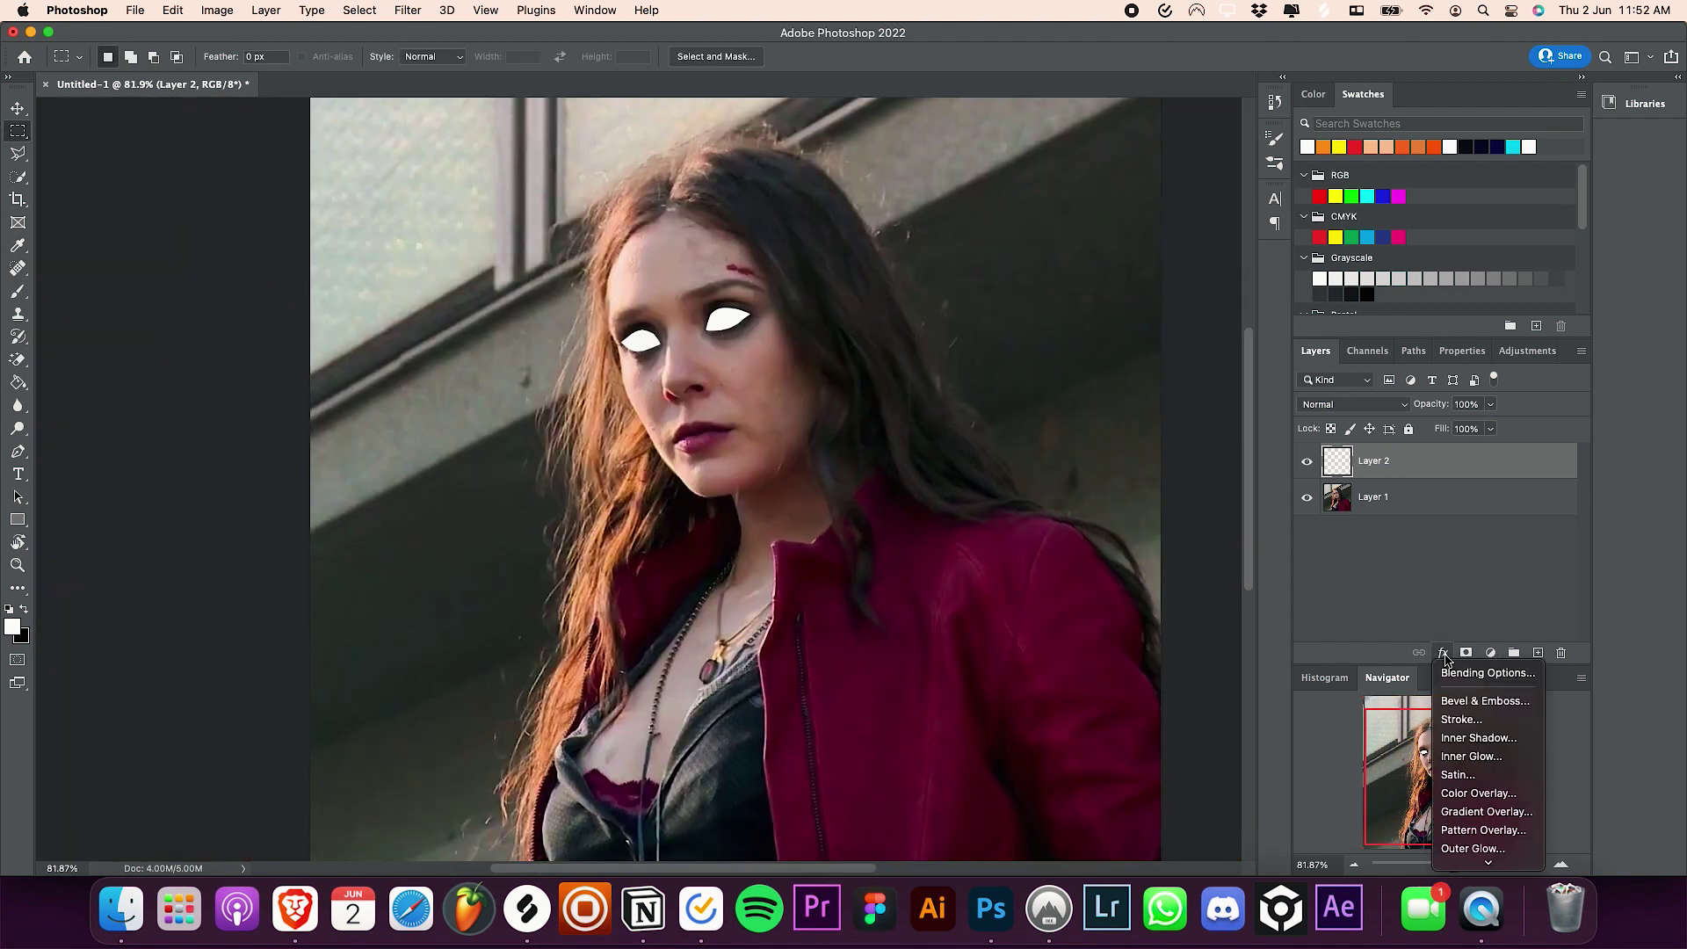
{"action": "left_click", "coordinate": [1480, 839]}
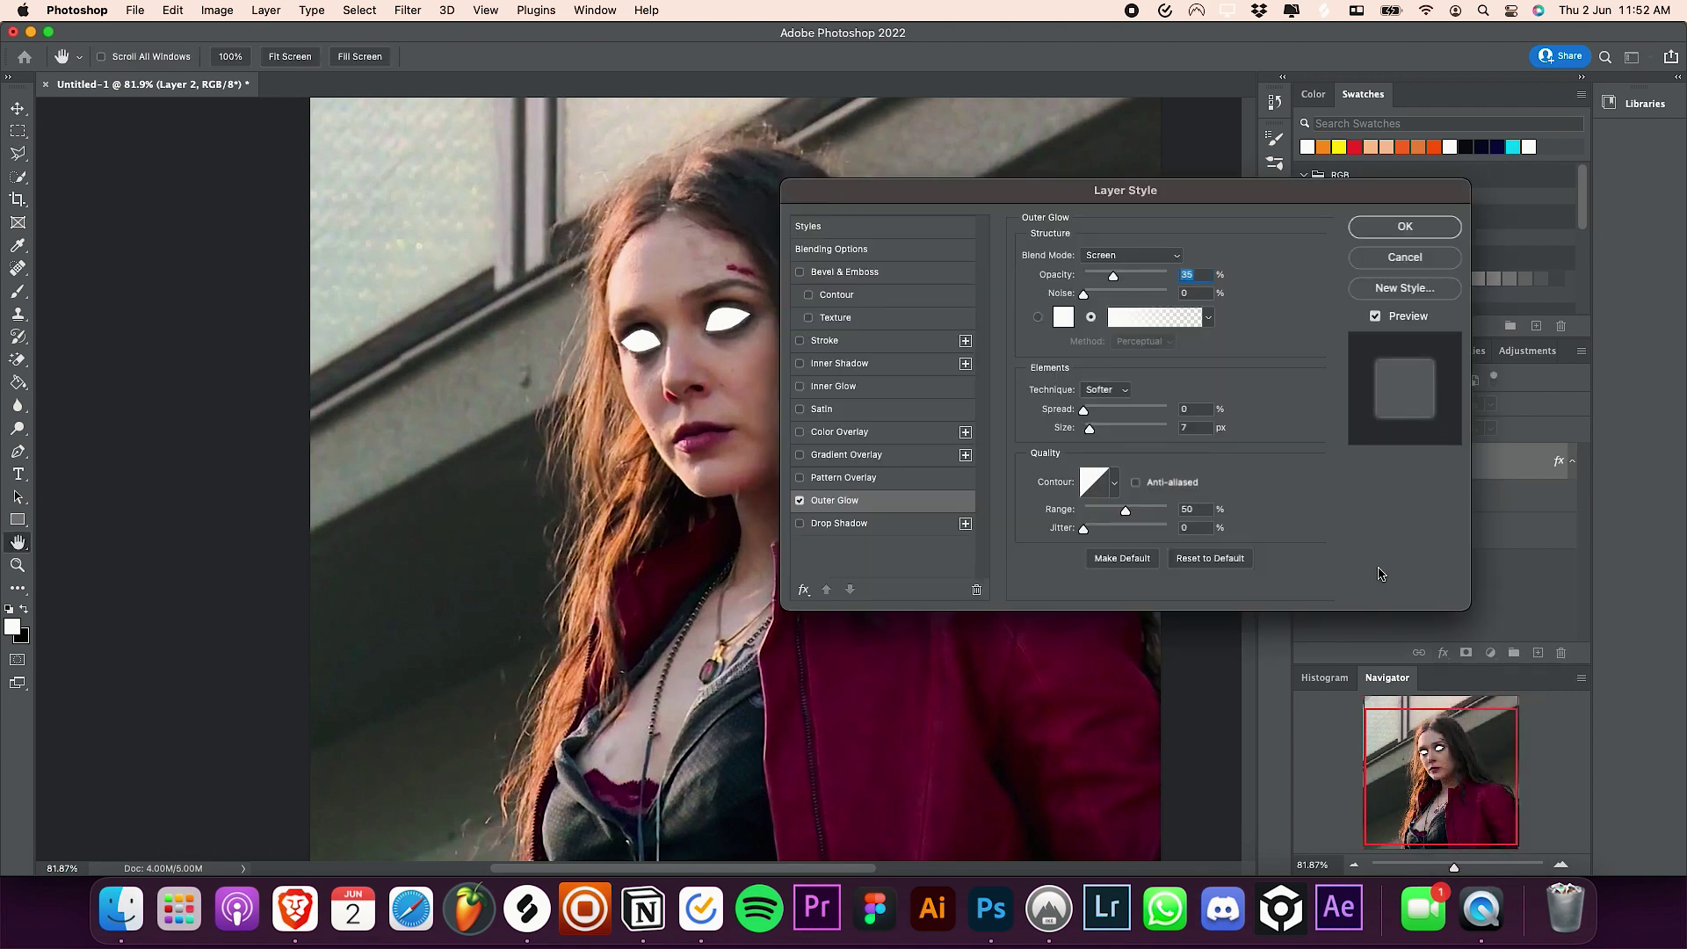
{"action": "left_click", "coordinate": [1066, 320]}
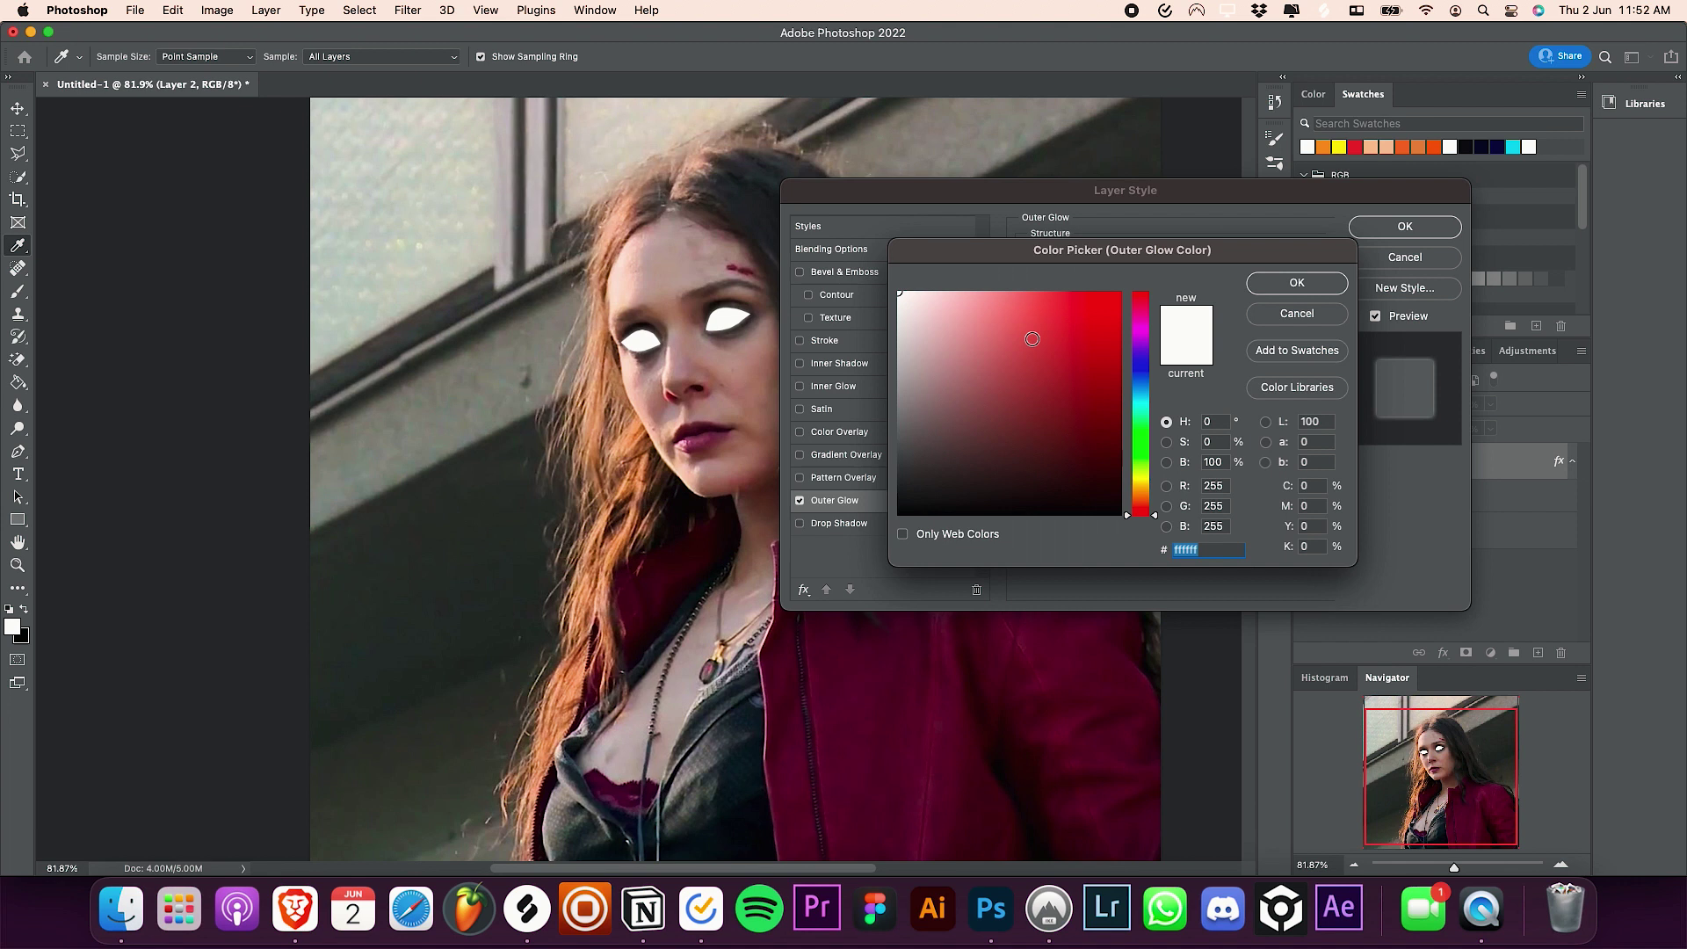
{"action": "left_click", "coordinate": [1307, 286]}
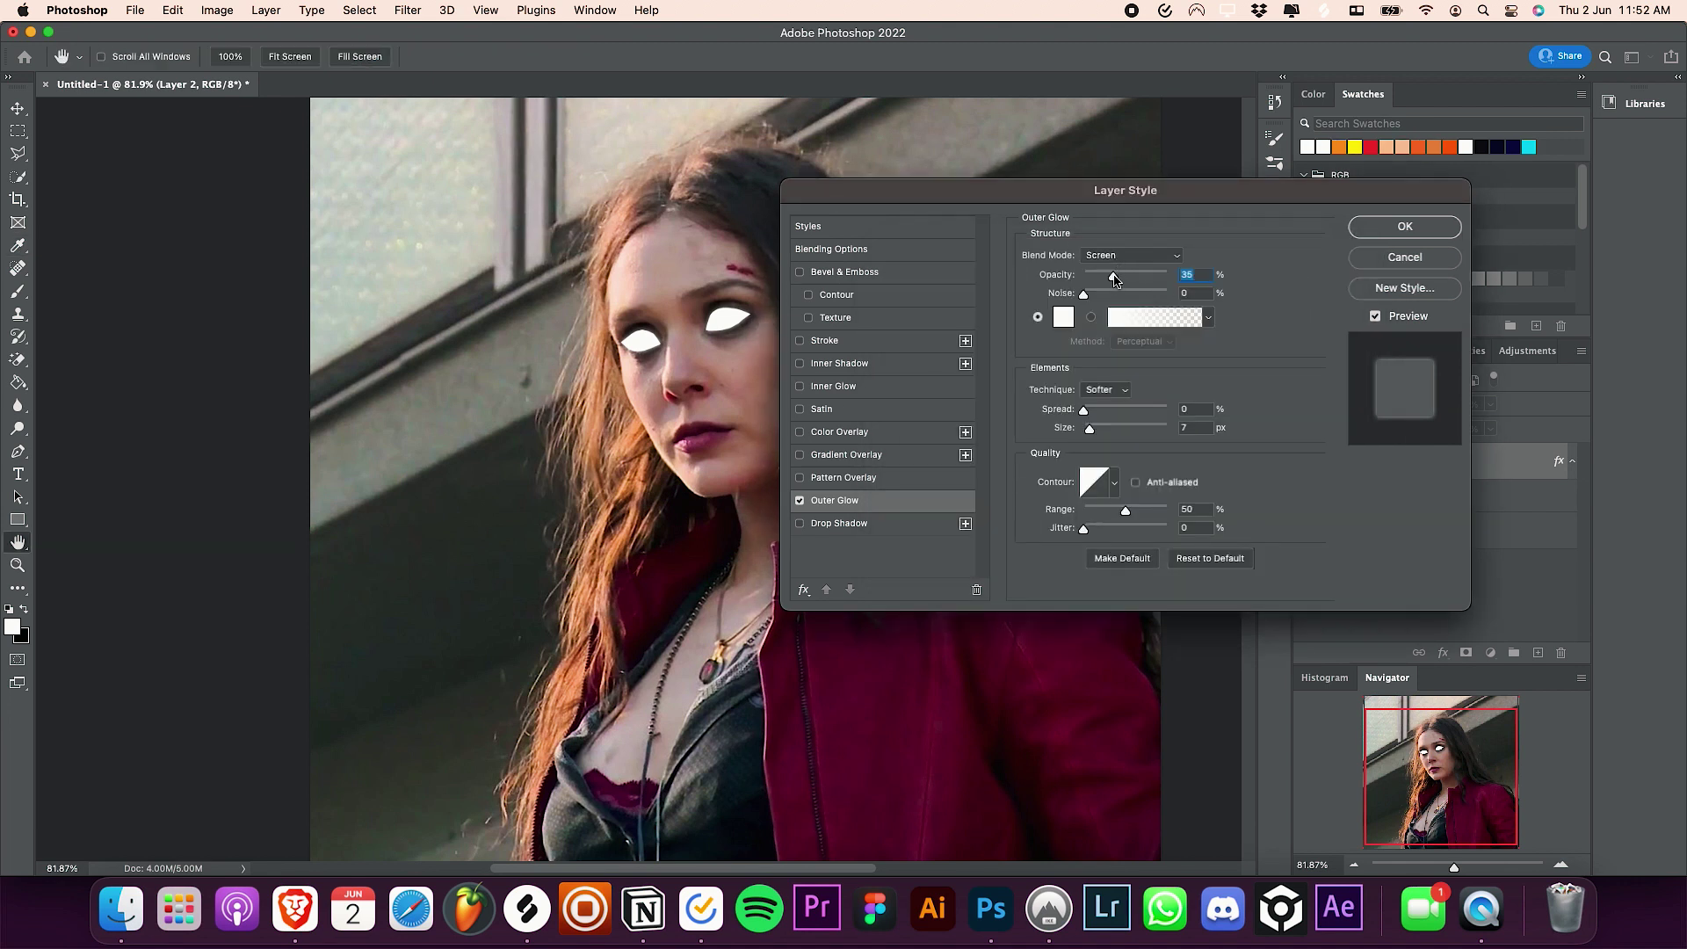
{"action": "left_click_drag", "start_coordinate": [1115, 279], "coordinate": [1134, 282]}
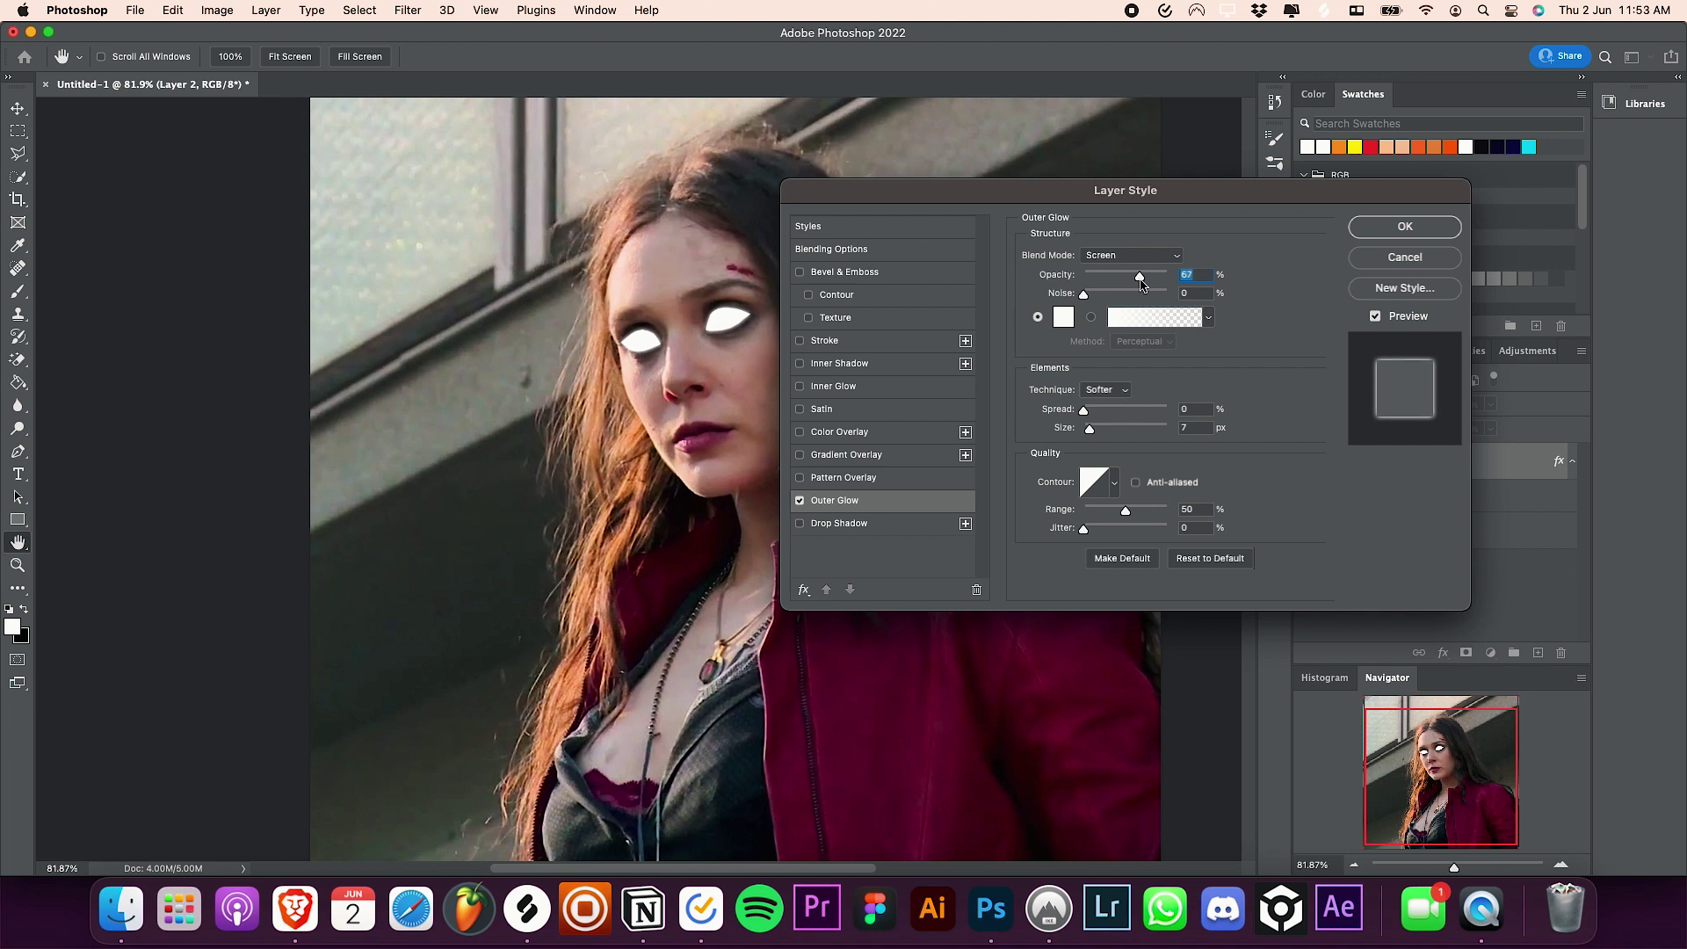
{"action": "left_click_drag", "start_coordinate": [1091, 433], "coordinate": [1094, 410]}
{"action": "left_click_drag", "start_coordinate": [1097, 428], "coordinate": [1101, 432]}
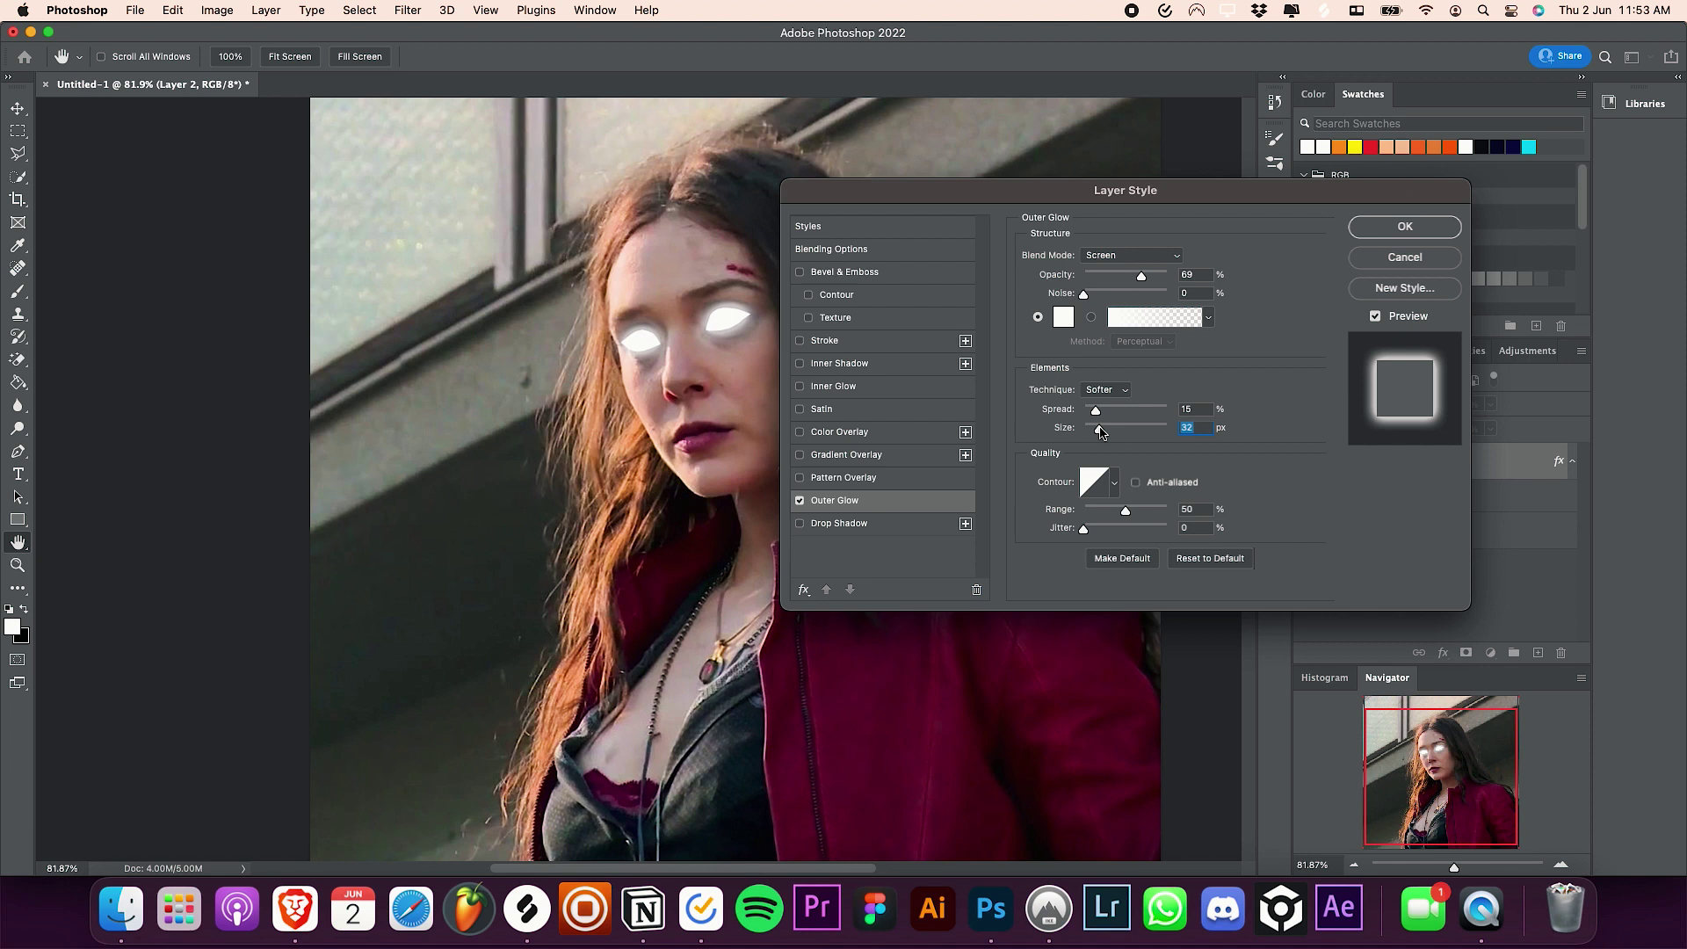
Apply the outer glow and add a new empty layer above the eye layer
{"action": "left_click", "coordinate": [1371, 230]}
{"action": "key", "text": "m"}
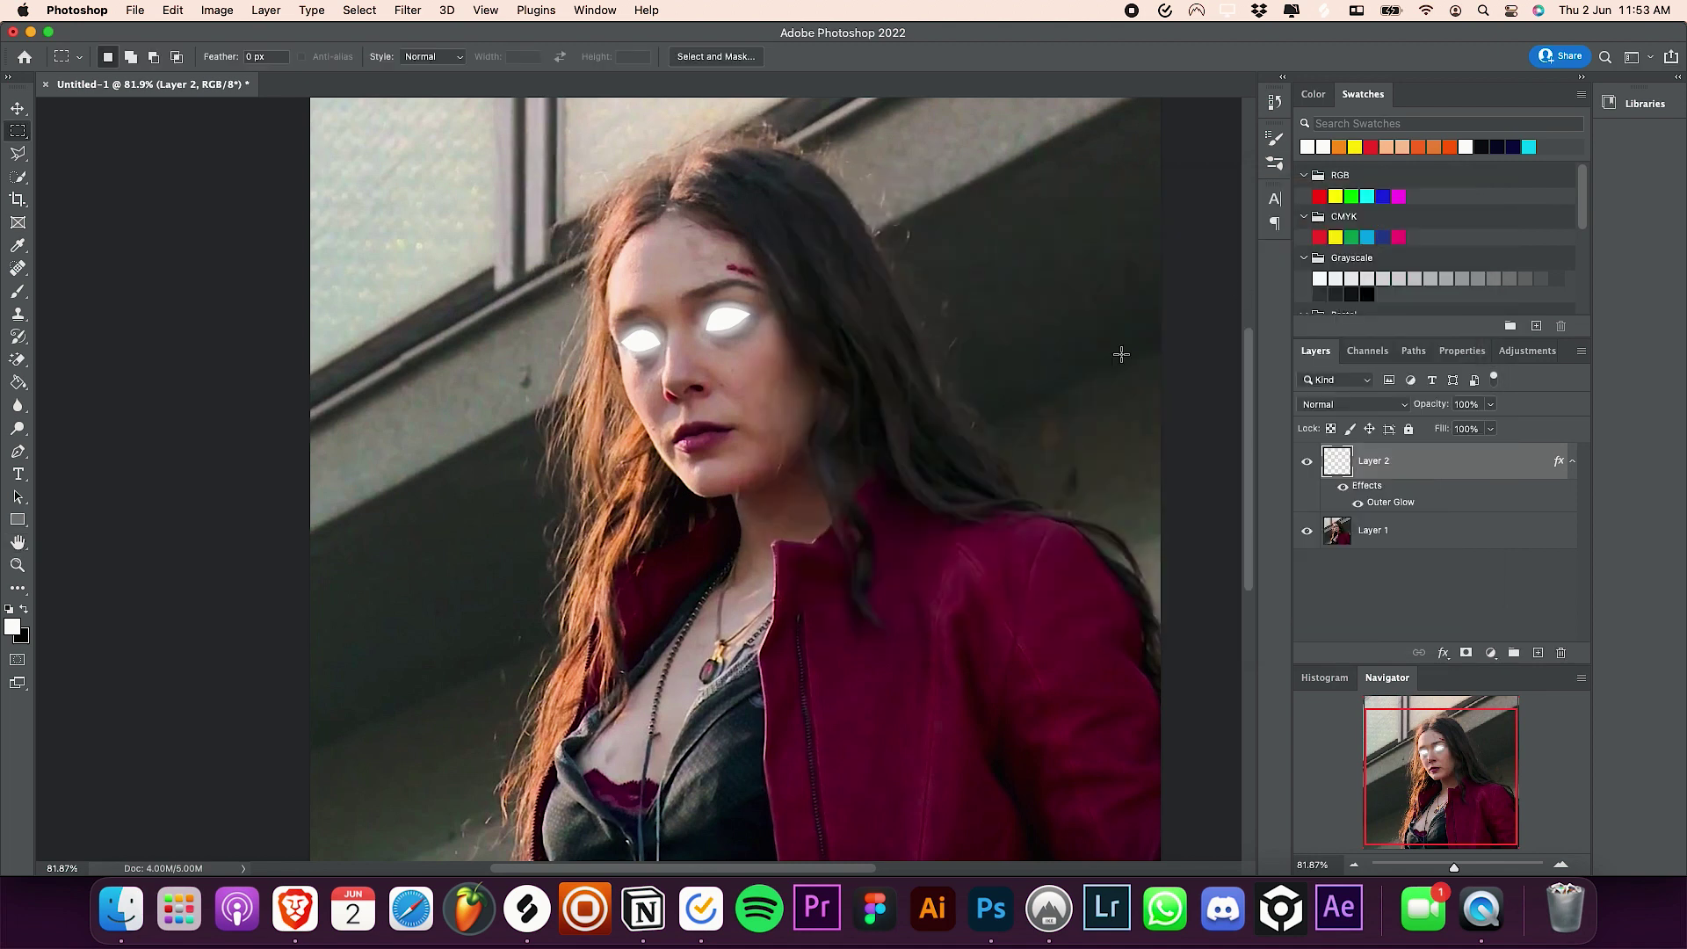
{"action": "scroll", "coordinate": [1006, 405], "scroll_direction": "left", "scroll_amount": 3}
{"action": "scroll", "coordinate": [1005, 404], "scroll_direction": "right", "scroll_amount": 3}
{"action": "scroll", "coordinate": [1006, 404], "scroll_direction": "down", "scroll_amount": 1}
{"action": "scroll", "coordinate": [1005, 405], "scroll_direction": "up", "scroll_amount": 2}
{"action": "scroll", "coordinate": [1006, 405], "scroll_direction": "left", "scroll_amount": 1}
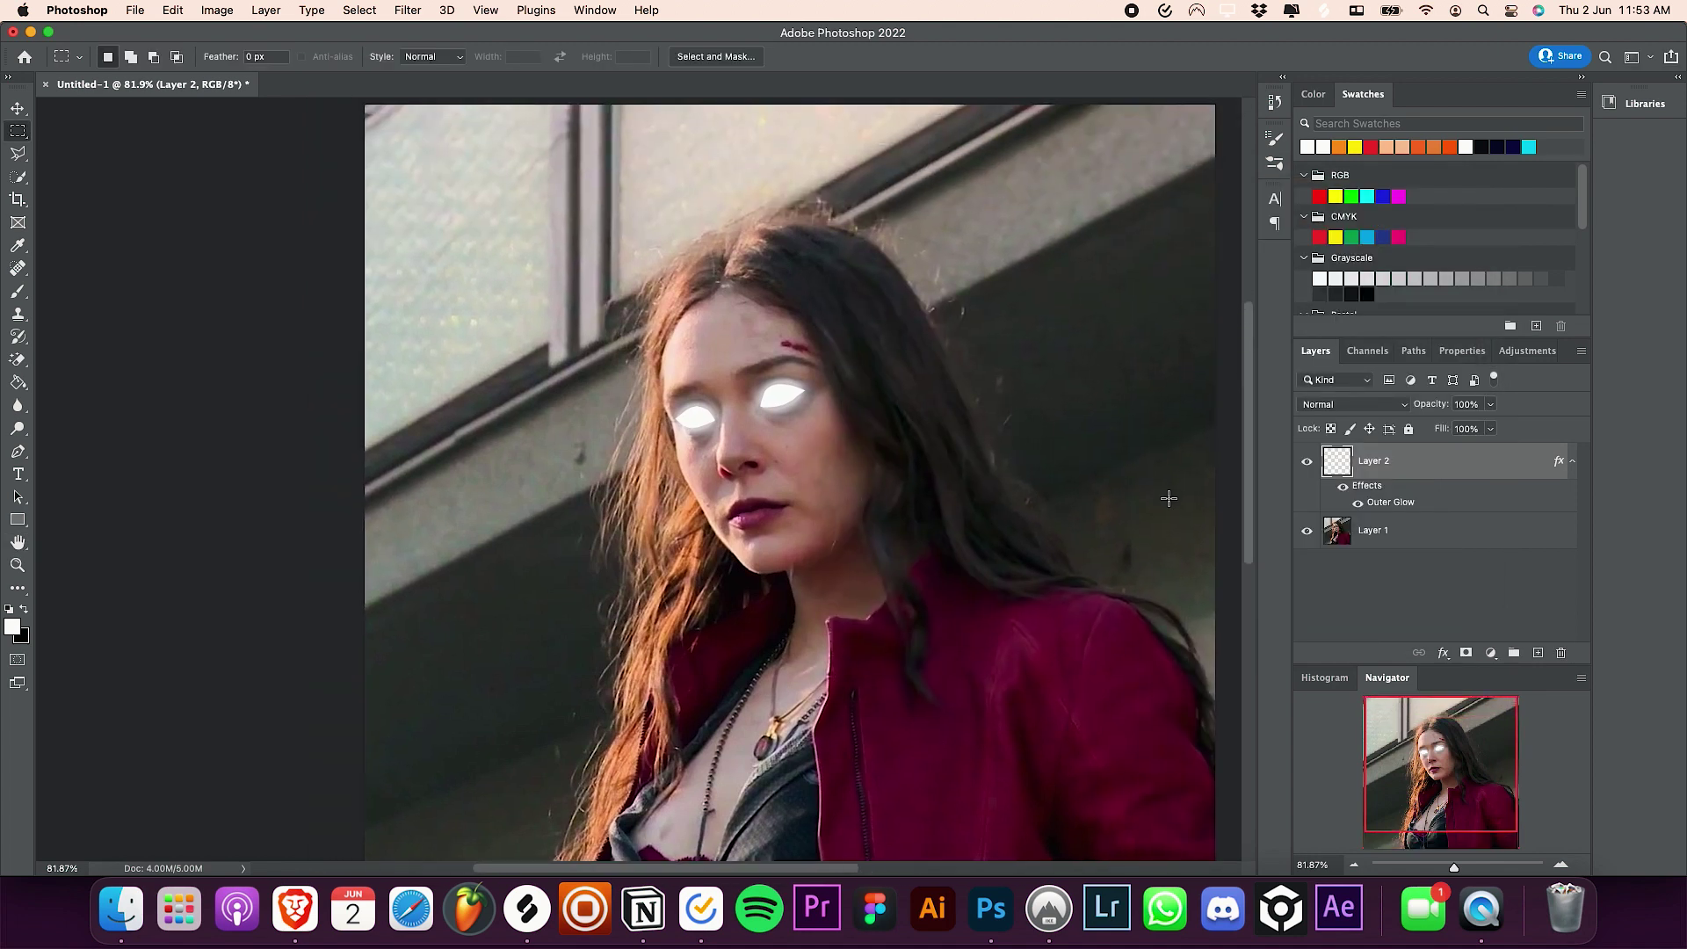
{"action": "scroll", "coordinate": [1535, 629], "scroll_direction": "up", "scroll_amount": 3}
{"action": "left_click", "coordinate": [1536, 652]}
{"action": "scroll", "coordinate": [427, 580], "scroll_direction": "up", "scroll_amount": 2}
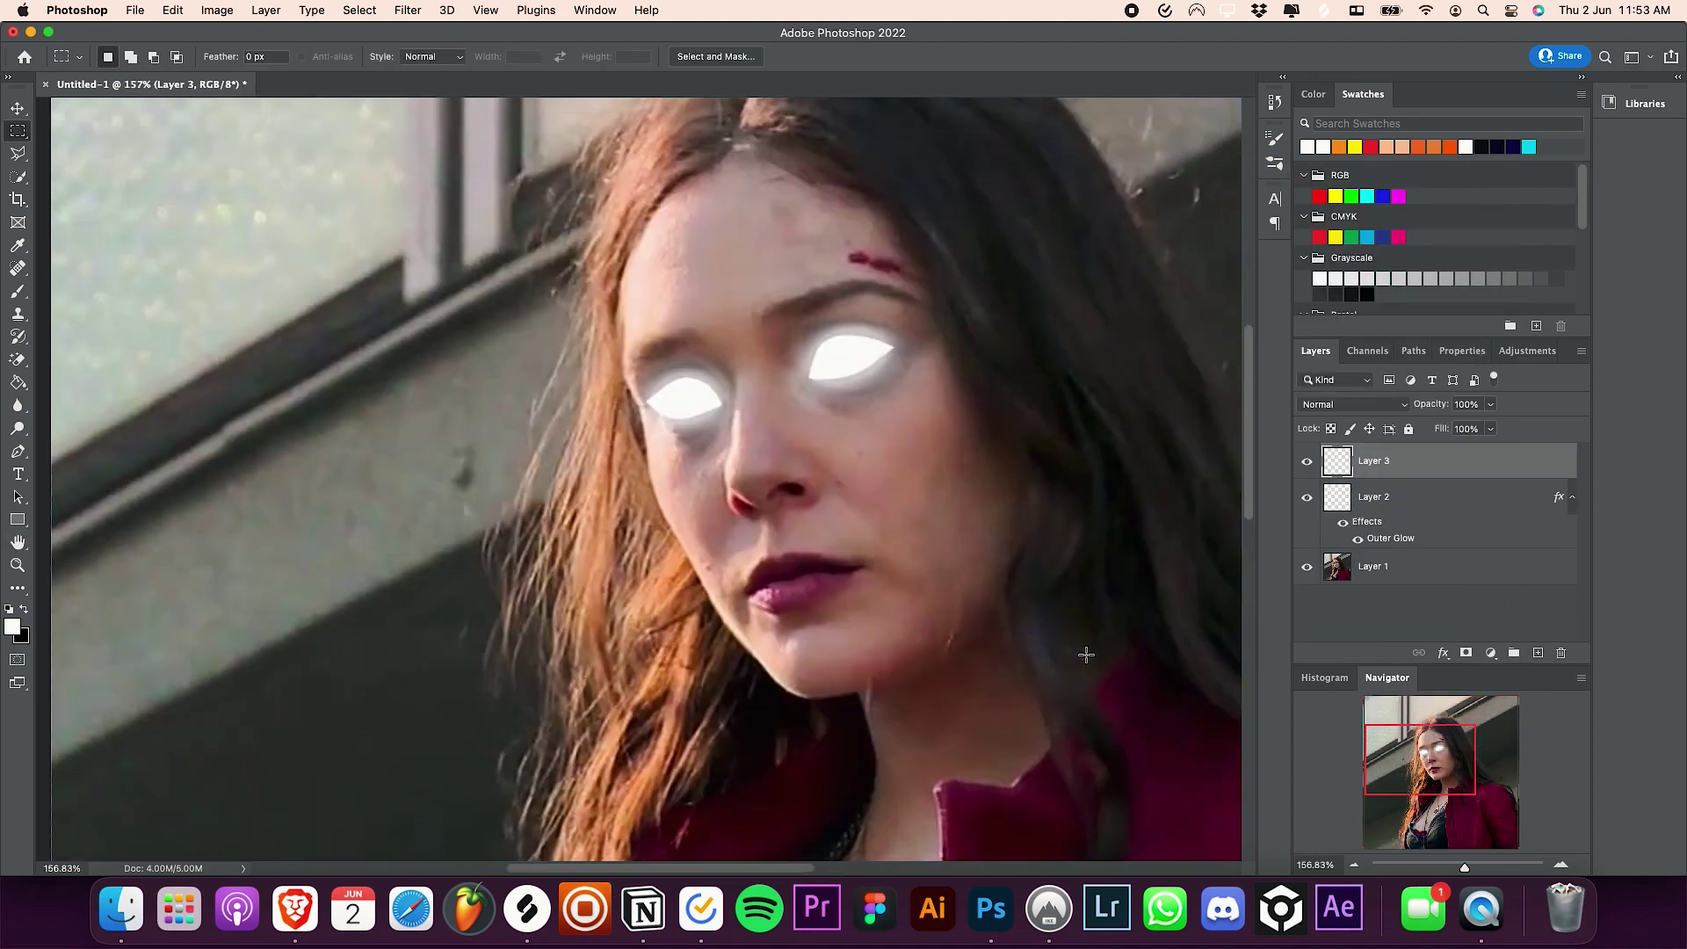
{"action": "scroll", "coordinate": [427, 580], "scroll_direction": "right", "scroll_amount": 2}
Paint soft white over both eyes with a small Soft Round brush, then set layer opacity to 21%
{"action": "left_click", "coordinate": [18, 290]}
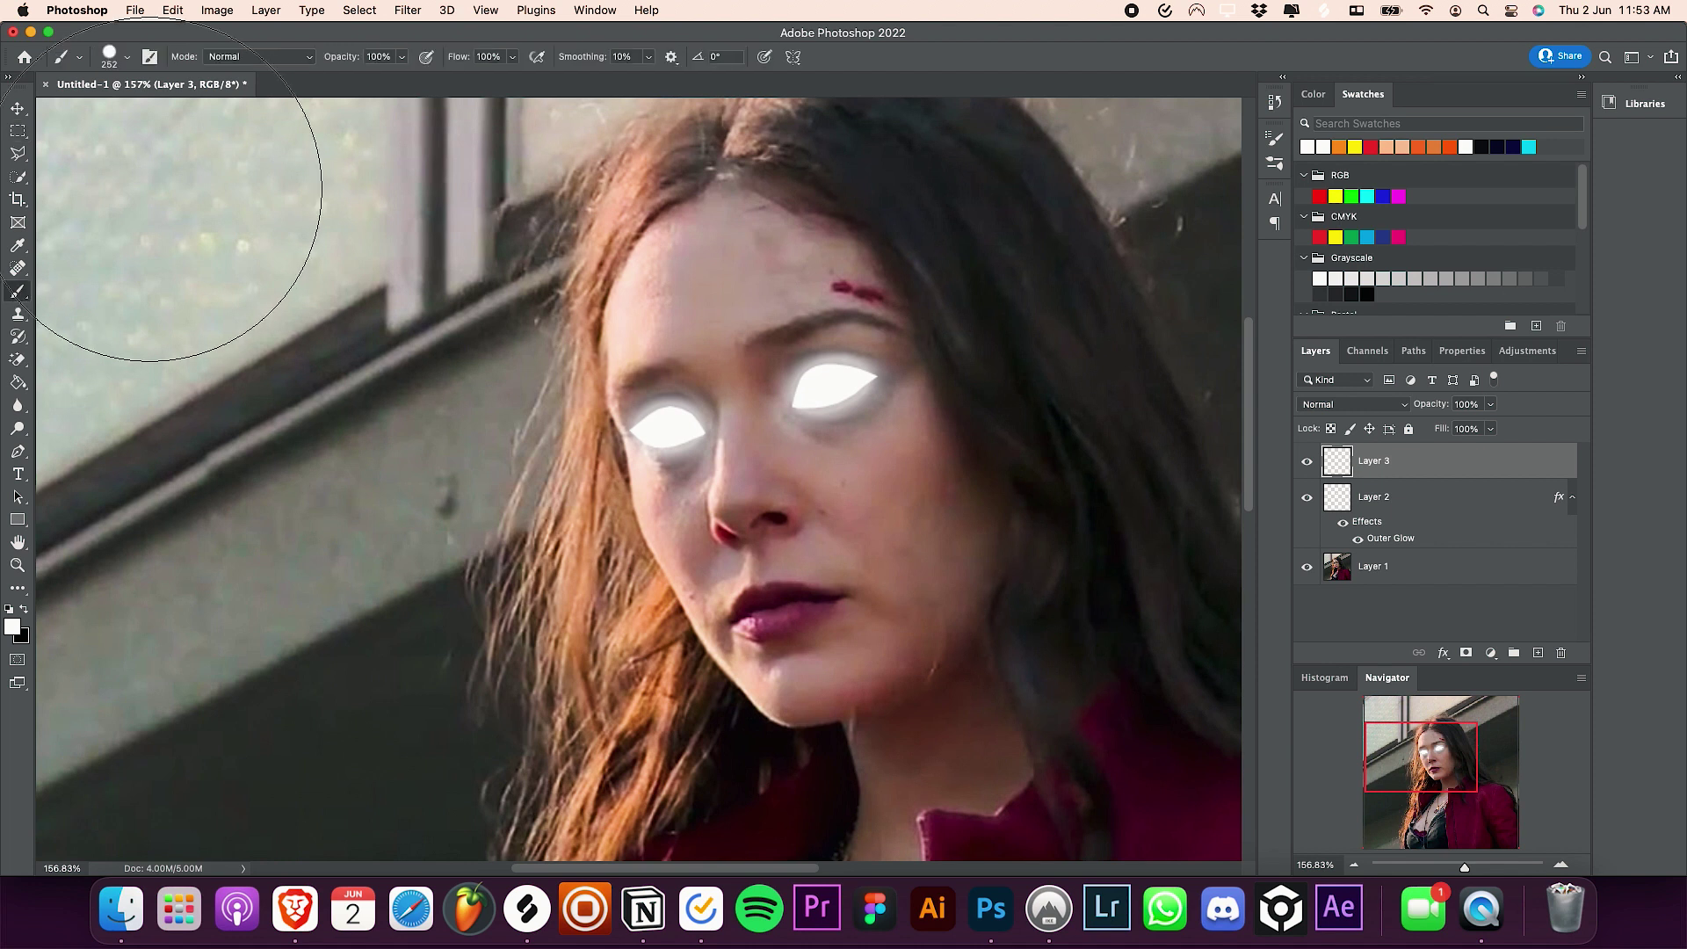
{"action": "left_click", "coordinate": [125, 63]}
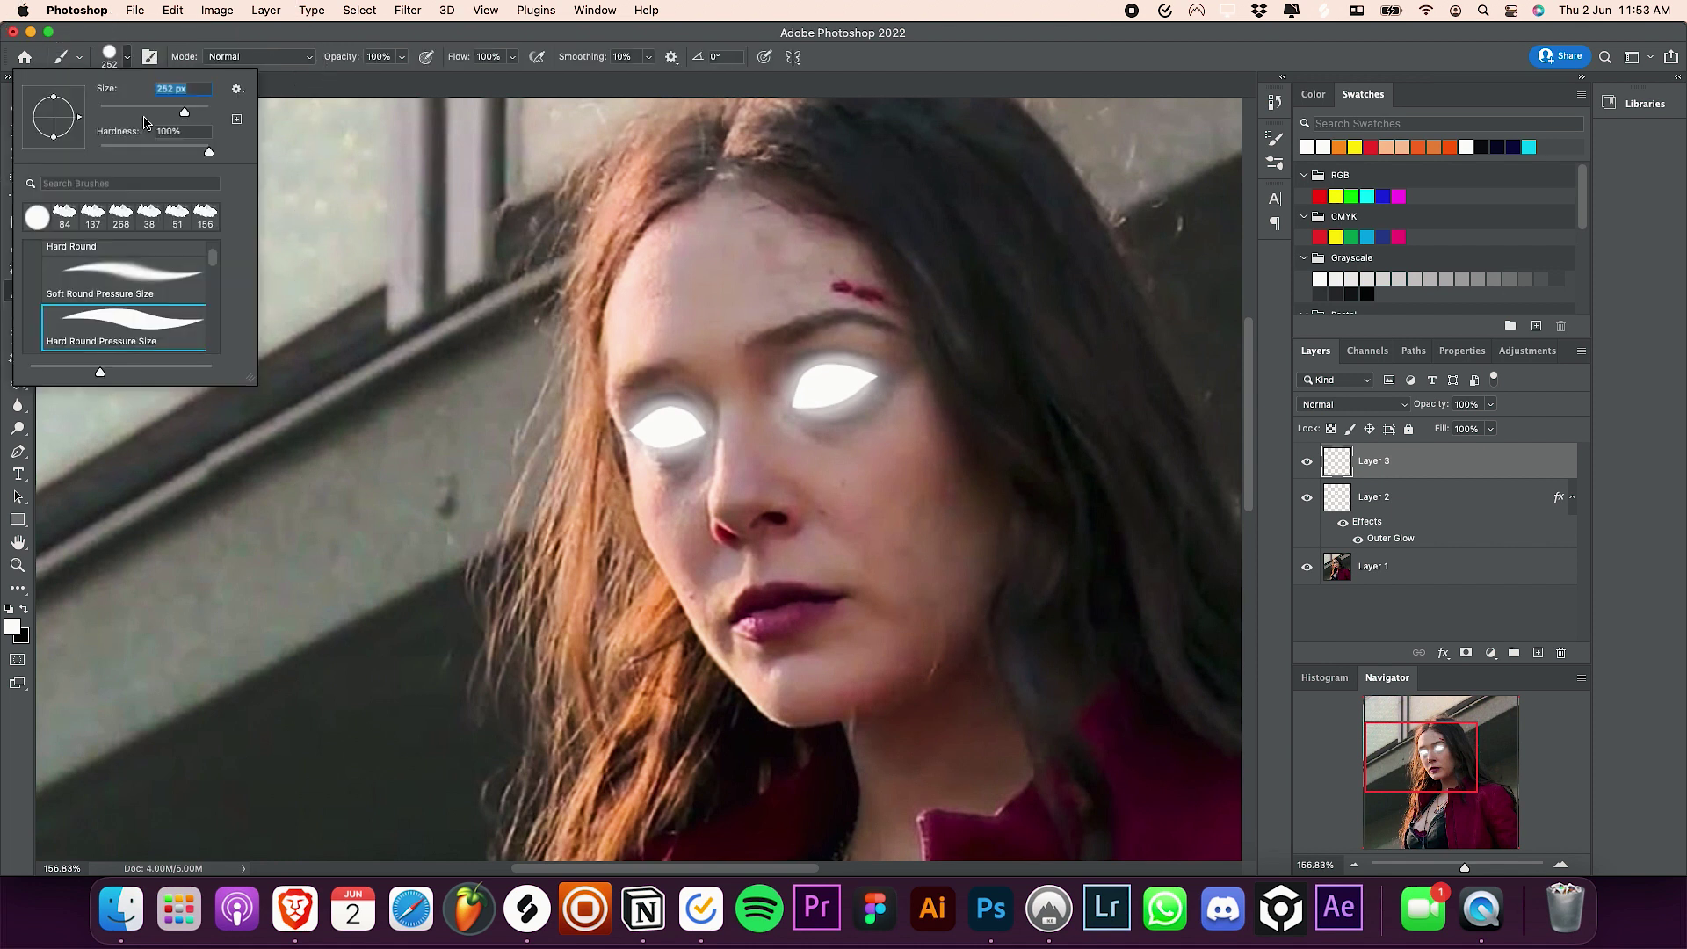
{"action": "left_click", "coordinate": [150, 113]}
{"action": "scroll", "coordinate": [101, 272], "scroll_direction": "up", "scroll_amount": 3}
{"action": "left_click", "coordinate": [125, 280]}
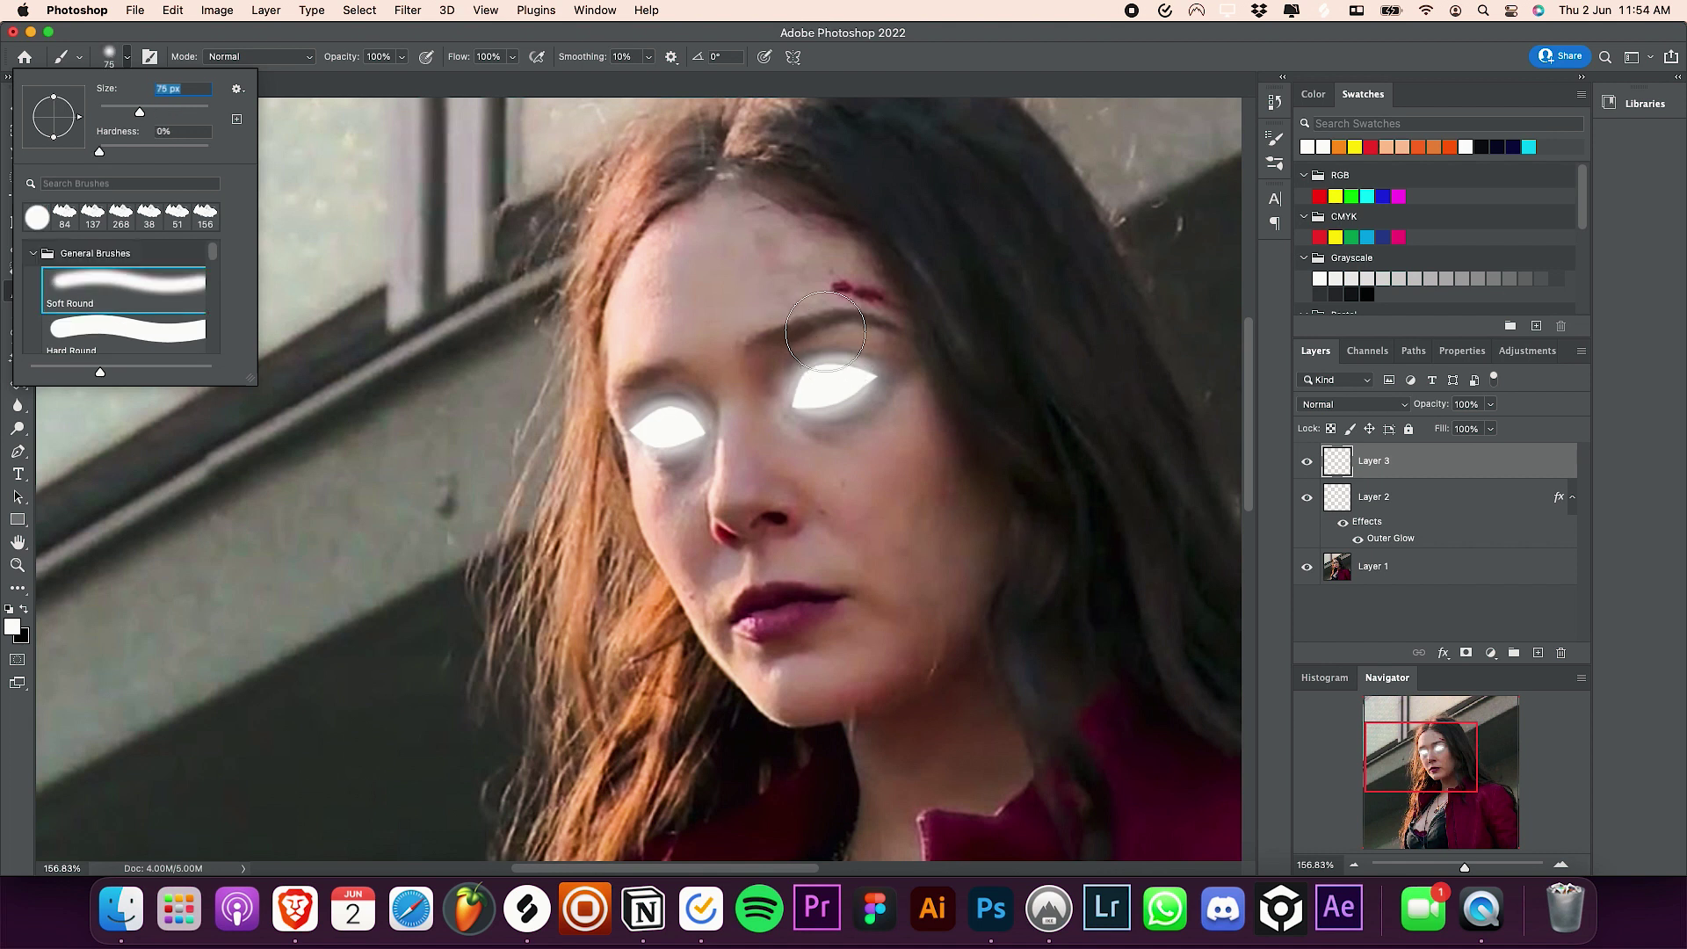
{"action": "left_click", "coordinate": [806, 327]}
{"action": "left_click_drag", "start_coordinate": [807, 328], "coordinate": [843, 475]}
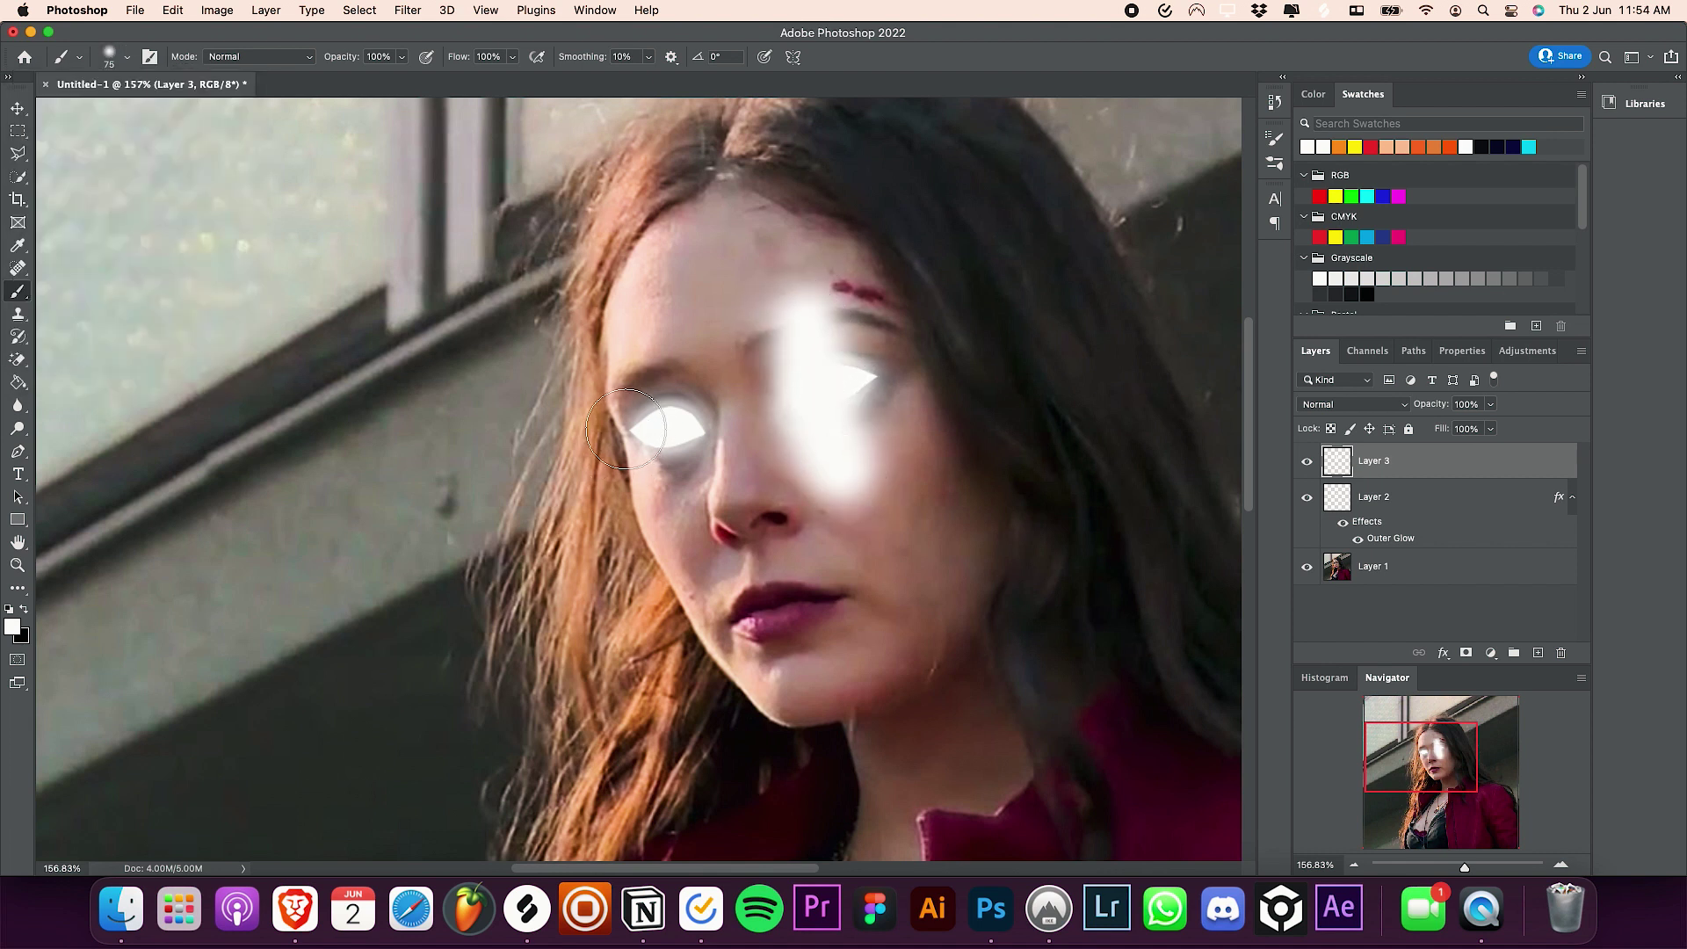
{"action": "left_click_drag", "start_coordinate": [657, 343], "coordinate": [670, 489]}
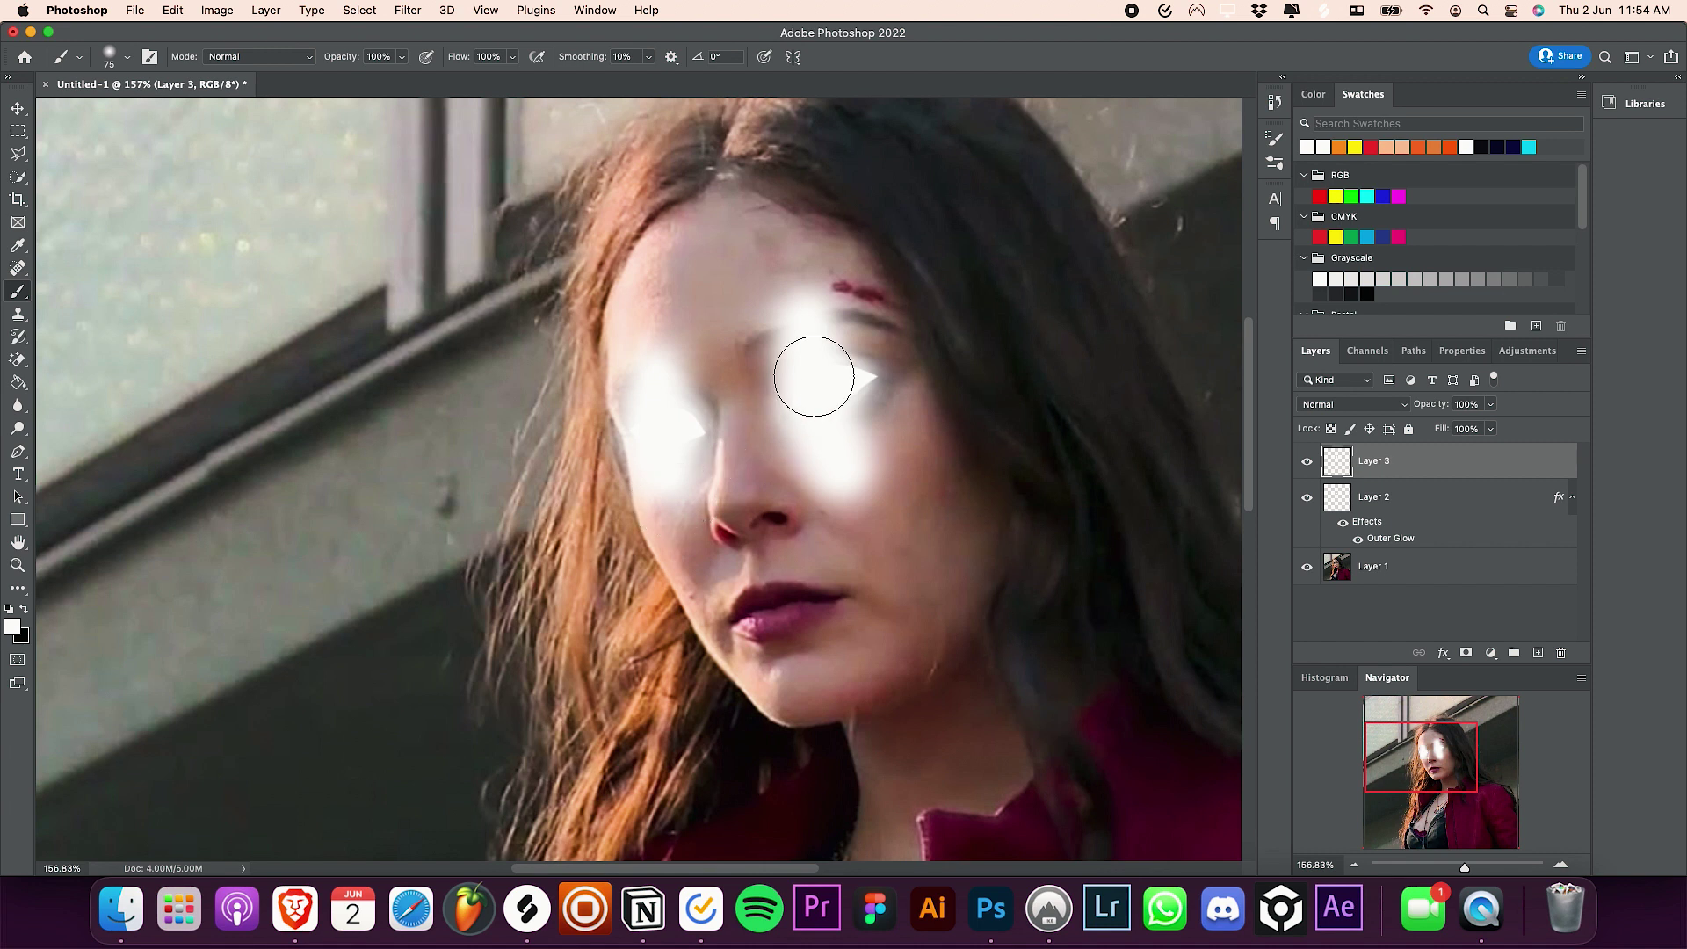
{"action": "left_click", "coordinate": [1490, 405]}
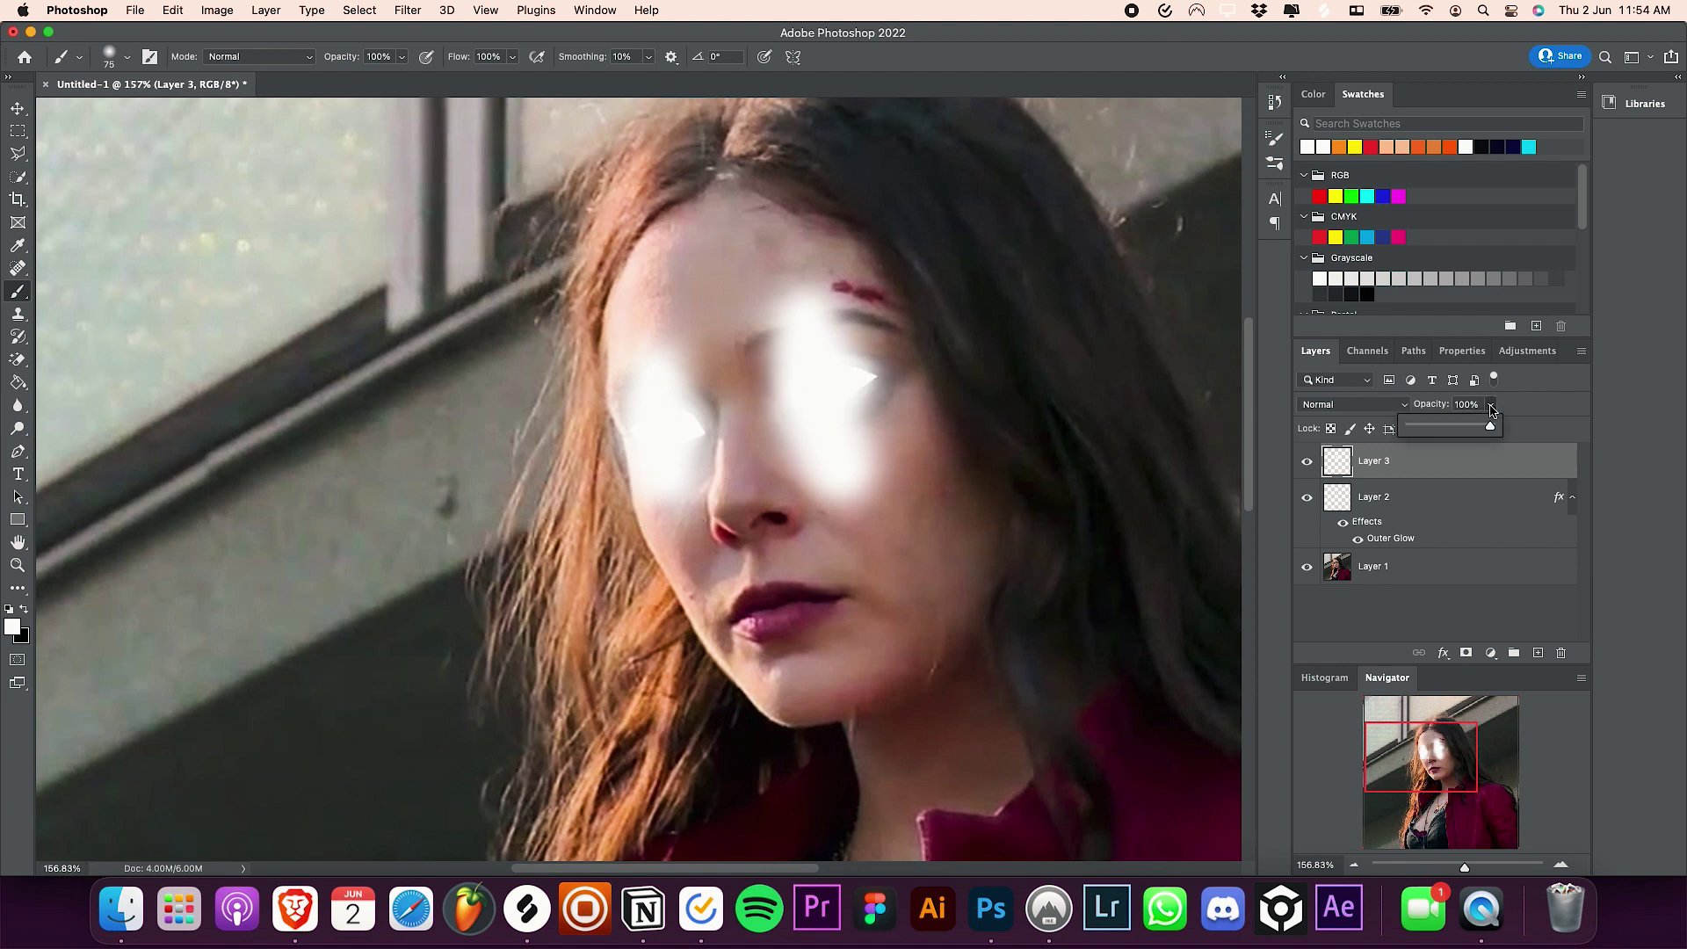
{"action": "left_click_drag", "start_coordinate": [1488, 430], "coordinate": [1426, 428]}
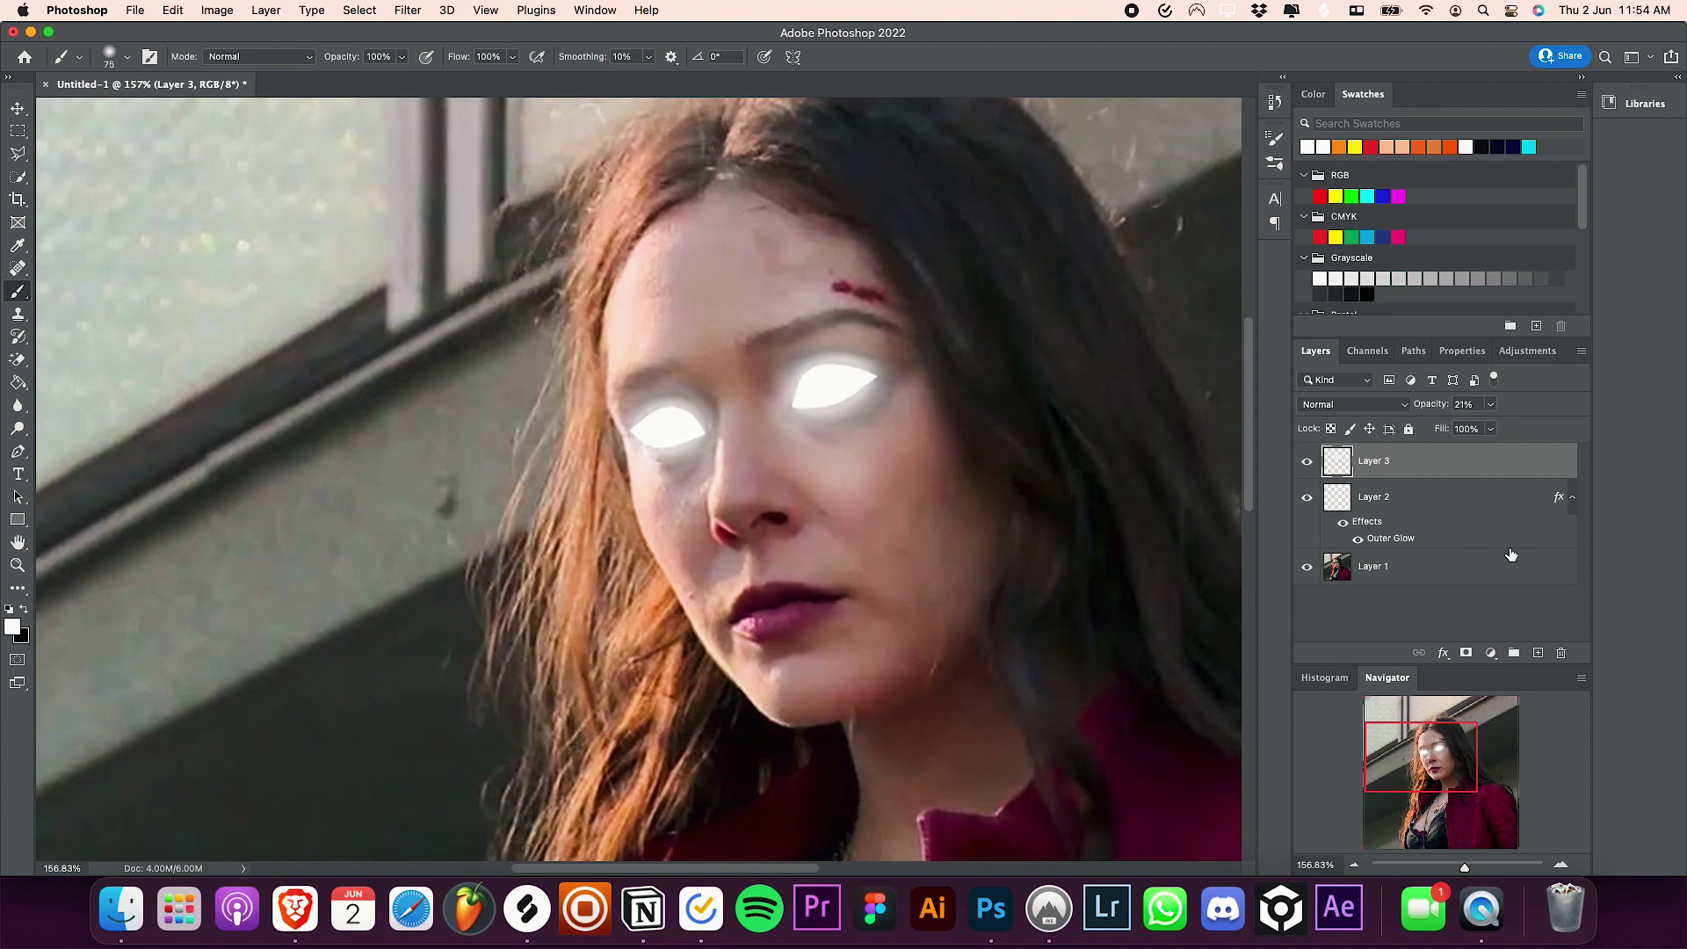
Add a Levels adjustment above the original photo with the midtone slider at 0.75
{"action": "left_click", "coordinate": [1529, 567]}
{"action": "key", "text": "super+0"}
{"action": "left_click", "coordinate": [1525, 350]}
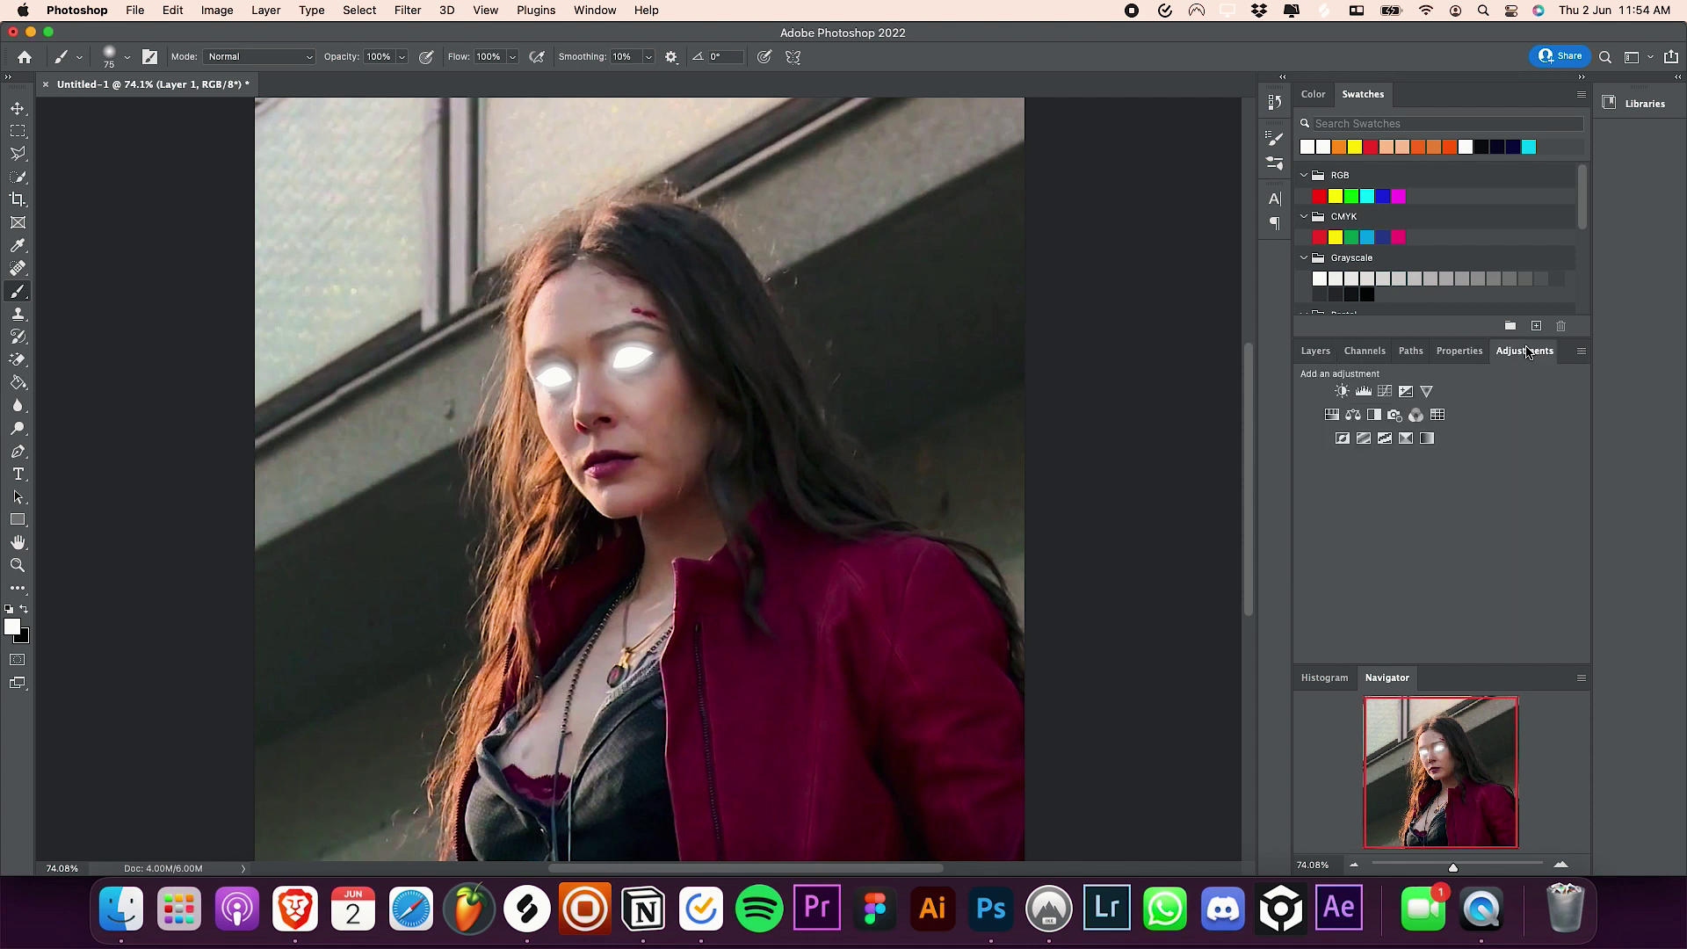
{"action": "left_click", "coordinate": [1363, 392]}
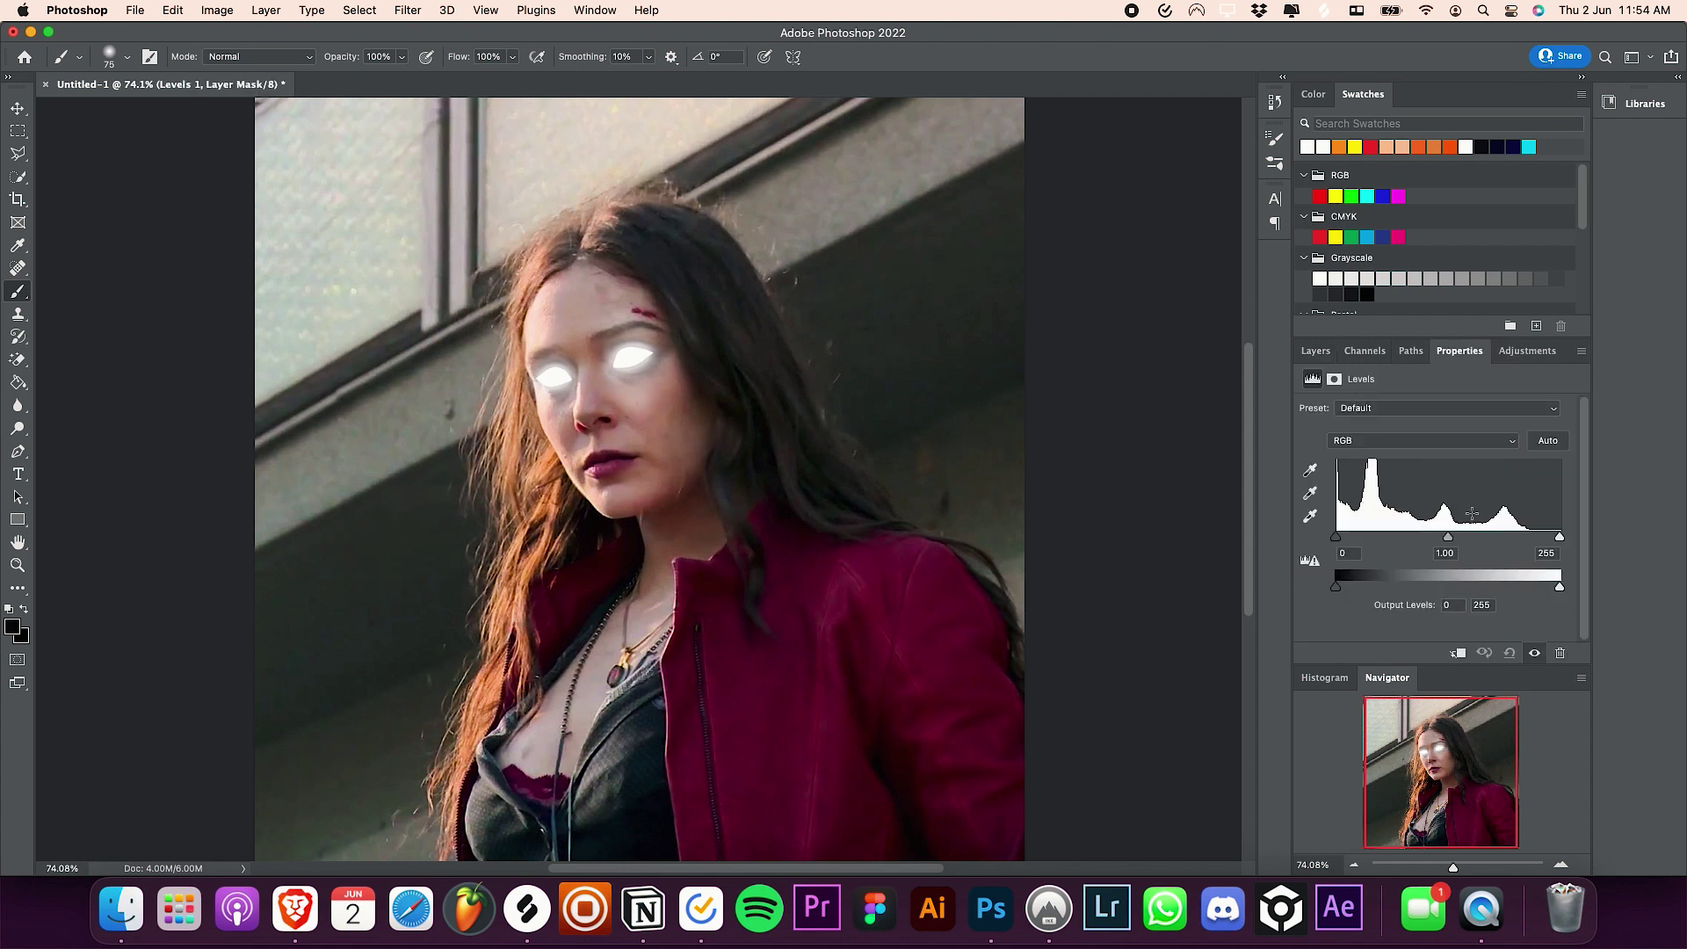
{"action": "left_click_drag", "start_coordinate": [1450, 537], "coordinate": [1471, 540]}
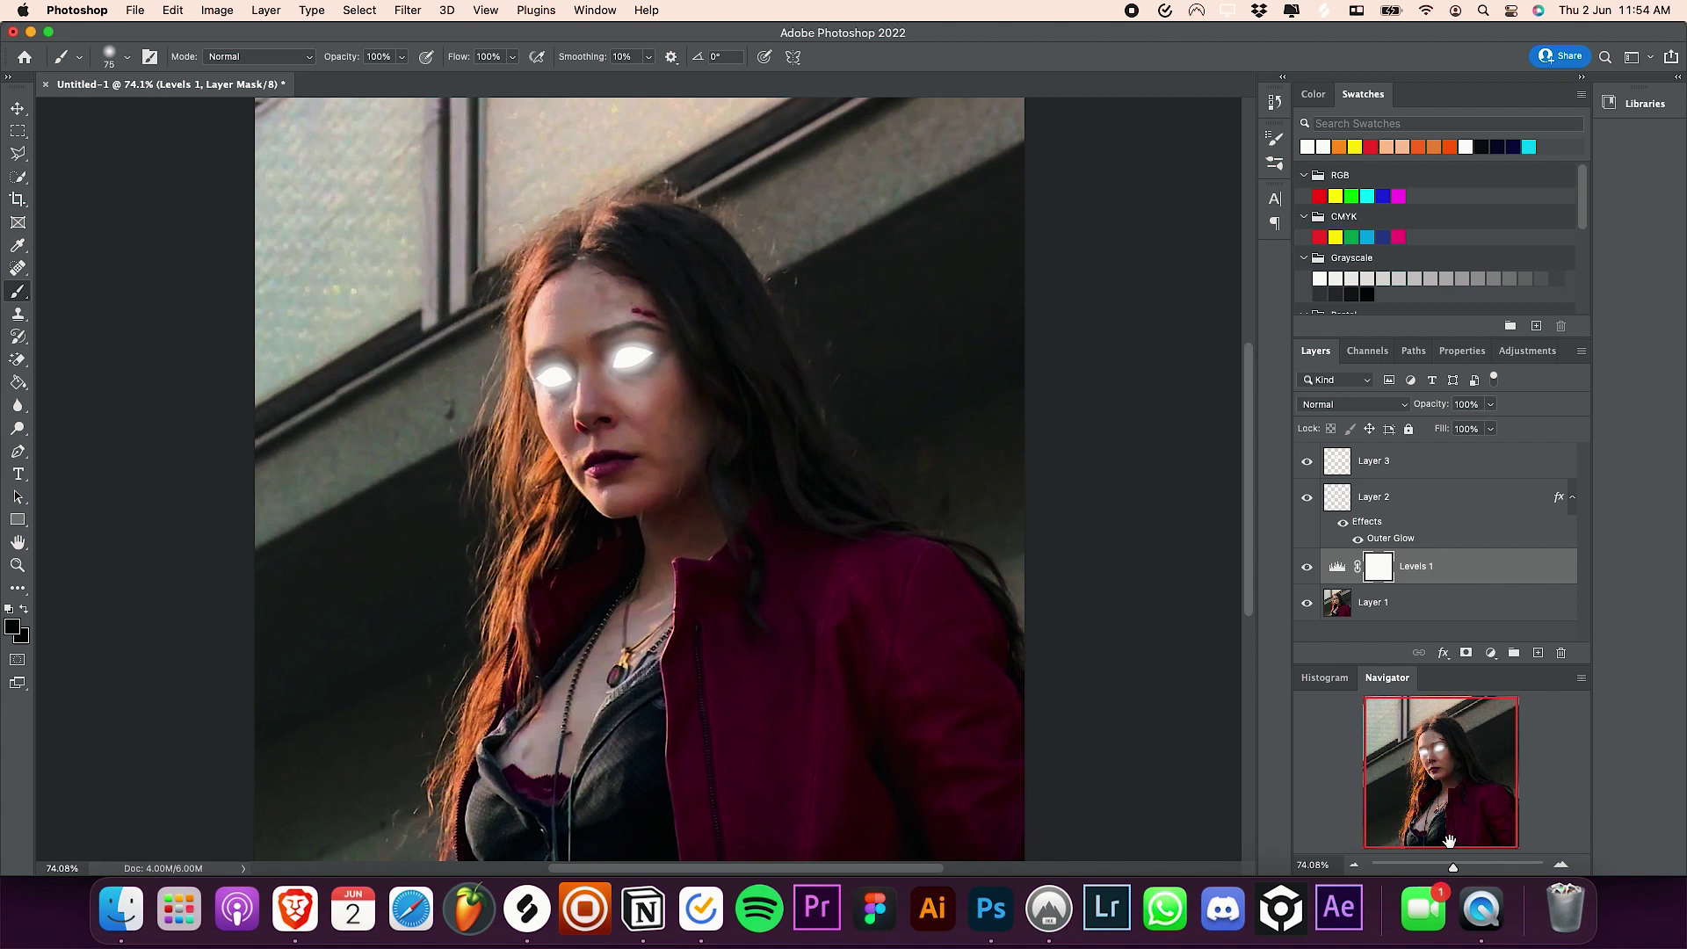
{"action": "left_click_drag", "start_coordinate": [1452, 867], "coordinate": [1451, 867]}
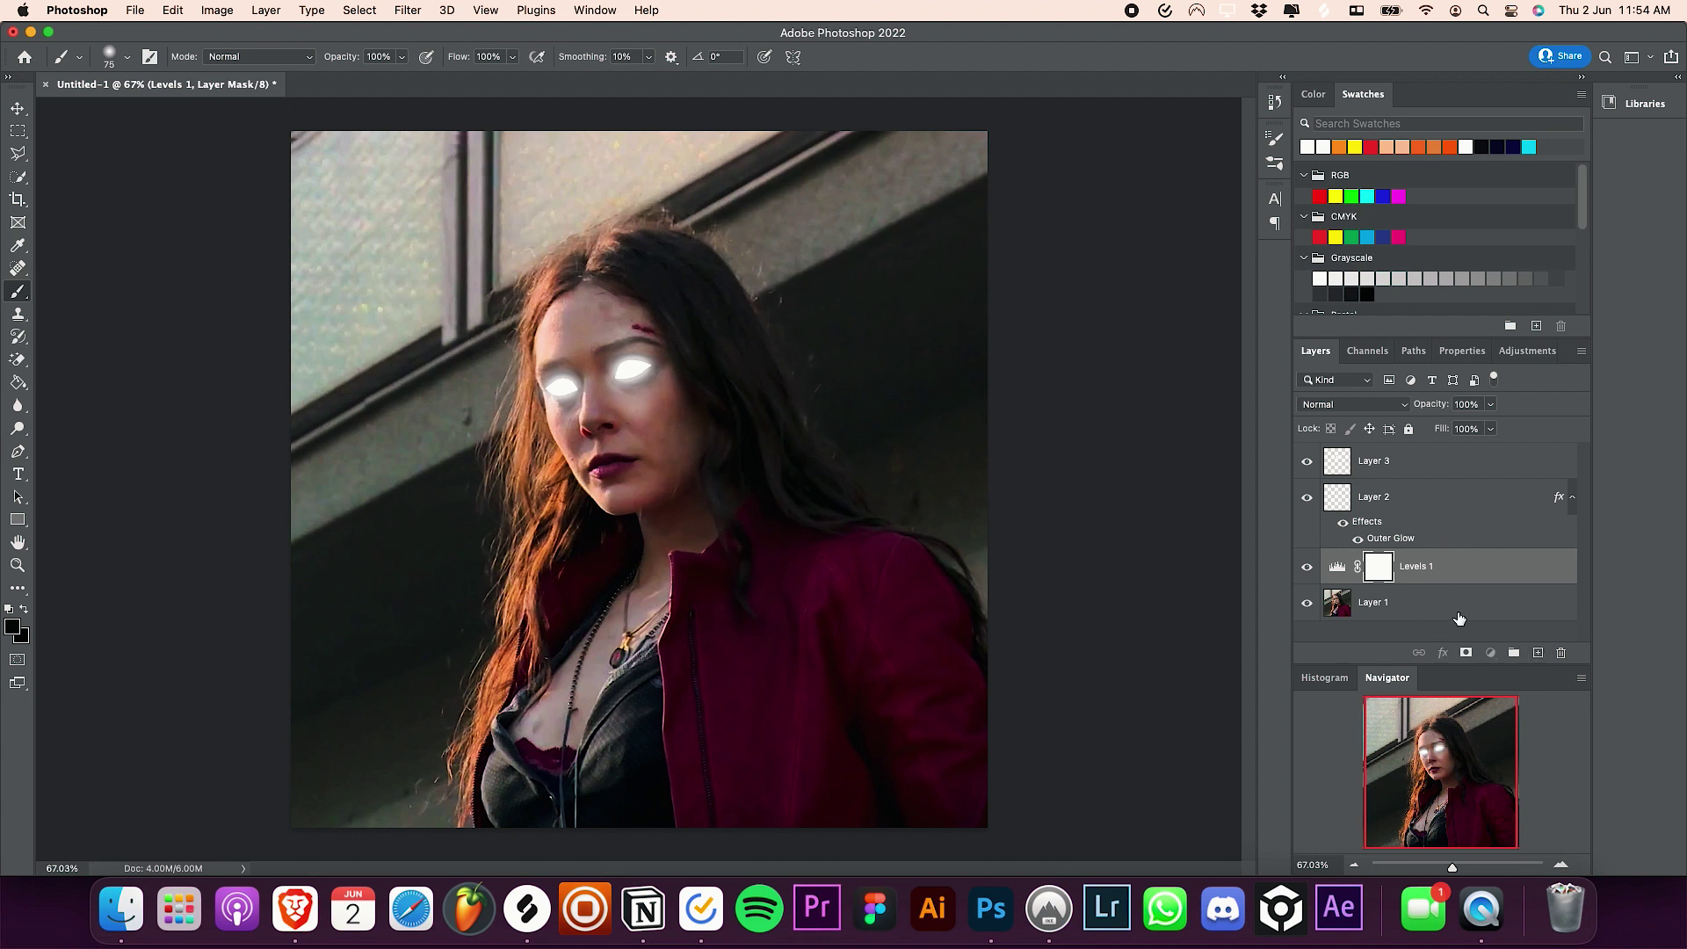
{"action": "key", "text": "alt+bracketleft"}
Create an empty layer directly above the original photo, below the Levels adjustment
{"action": "left_click", "coordinate": [1529, 655]}
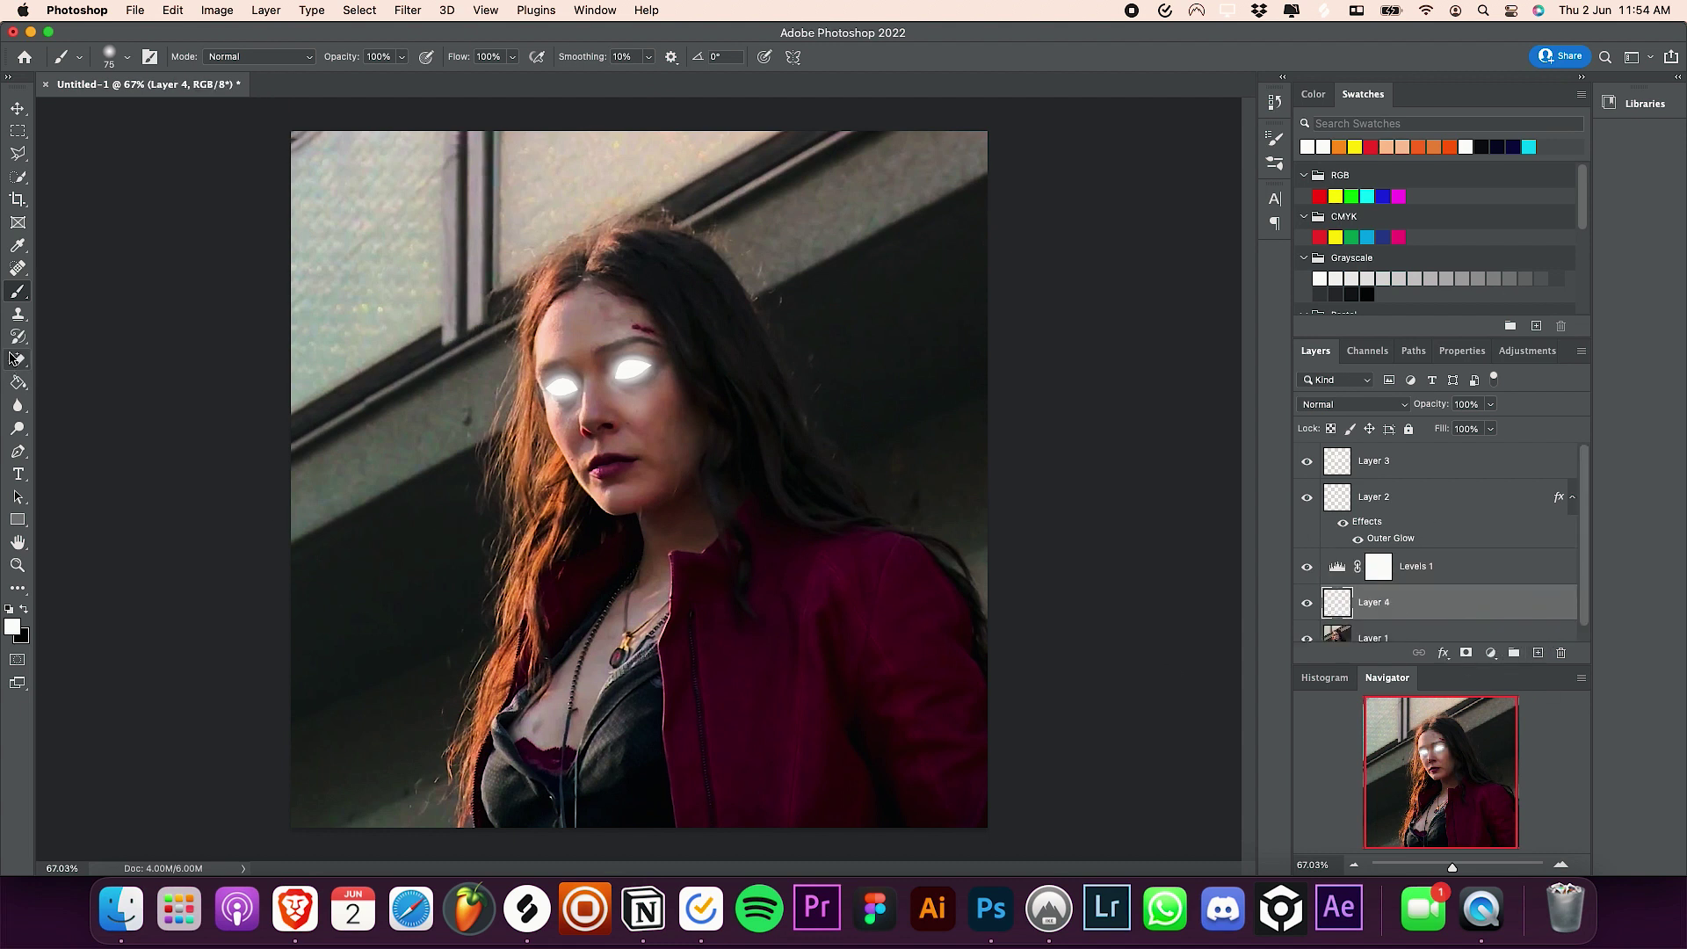